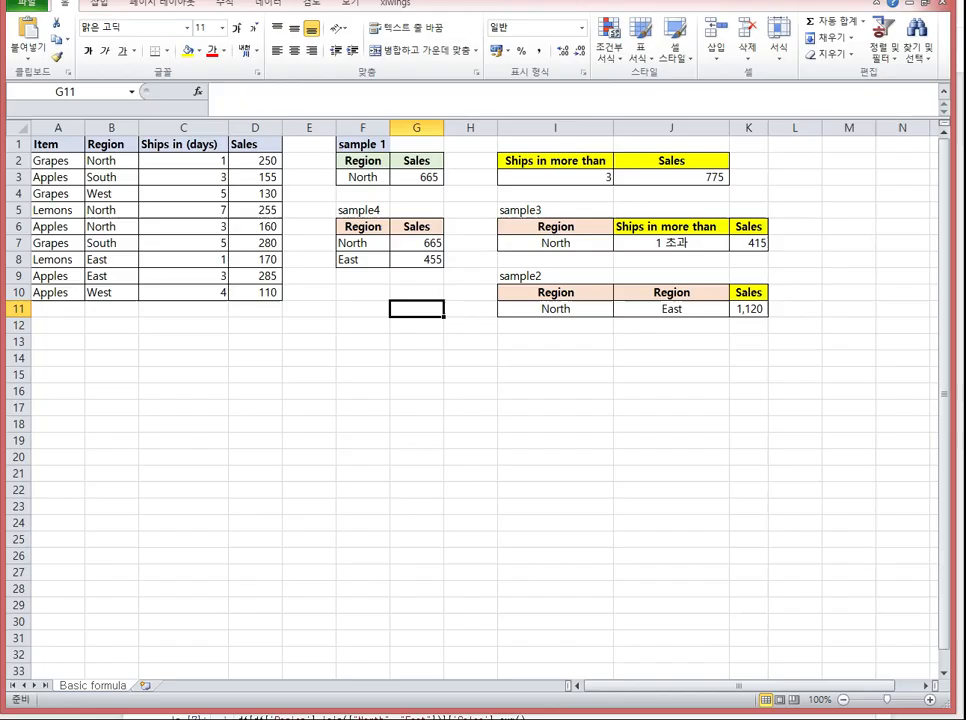
left_click(255, 568)
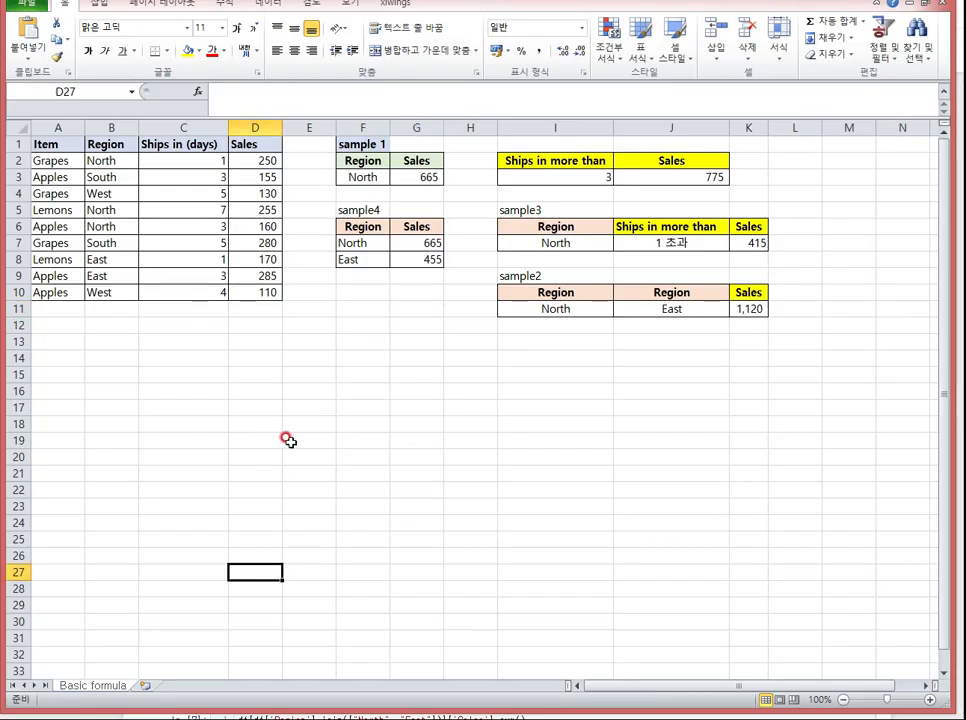
left_click(257, 389)
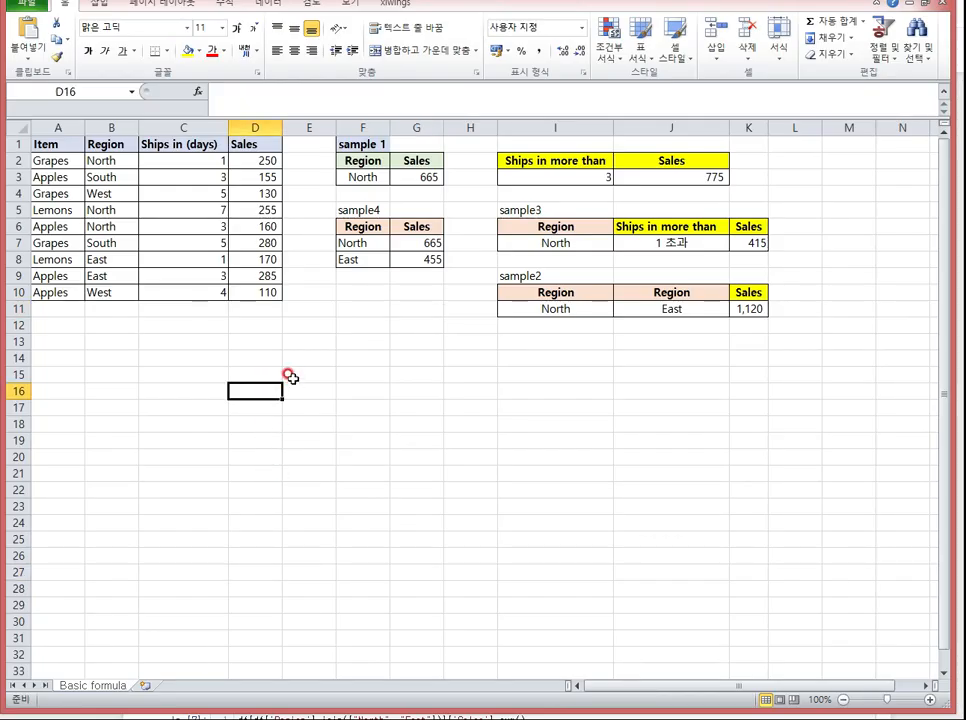
left_click(180, 340)
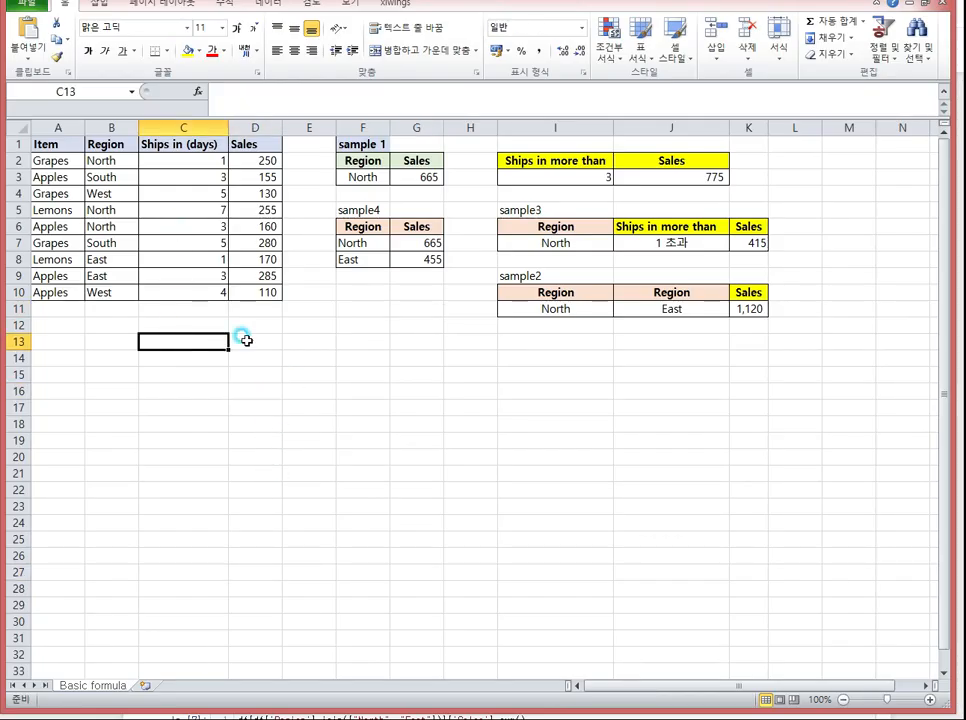
Examine the source data in A1:D10 and the sample 1 SUMIF formula in G3 for the North region
left_click(251, 146)
left_click_drag(251, 146, 67, 290)
left_click(341, 323)
left_click(360, 177)
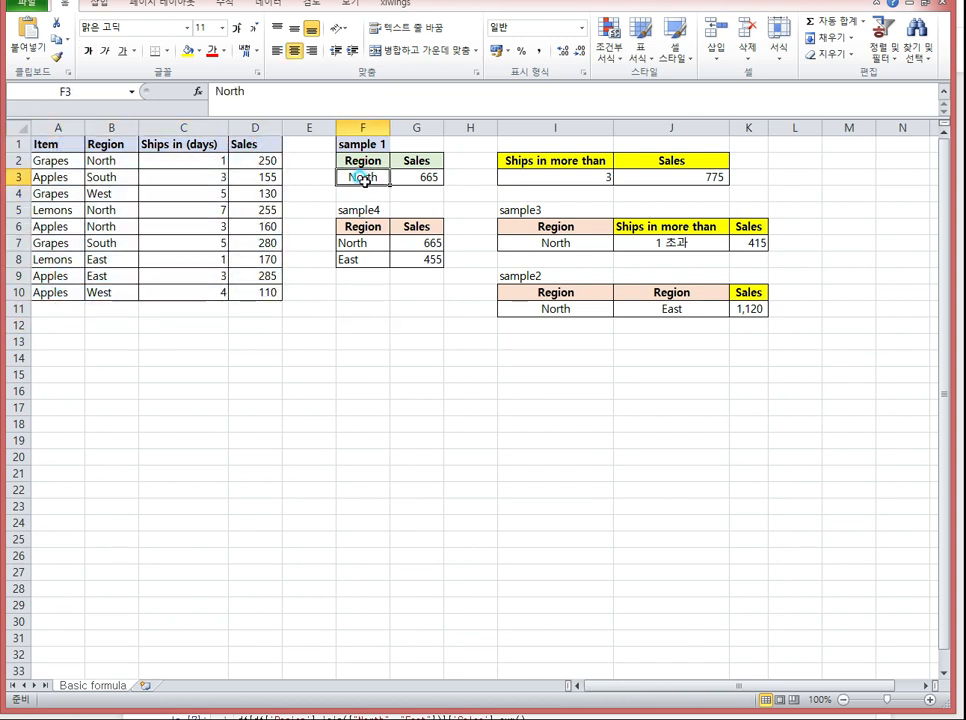
left_click(428, 176)
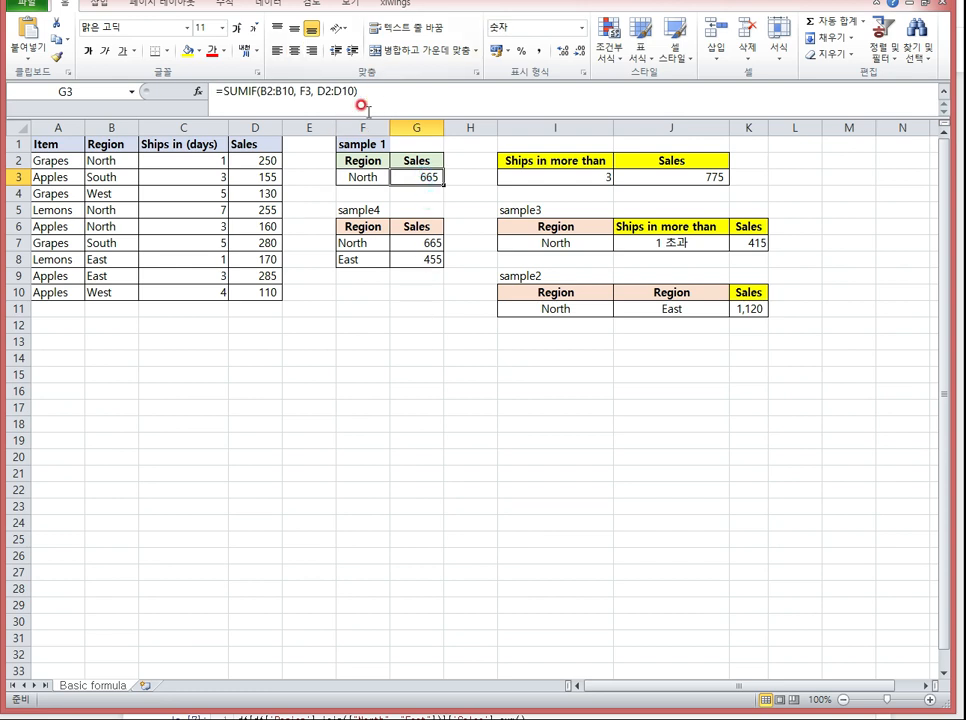
left_click(405, 291)
left_click(533, 373)
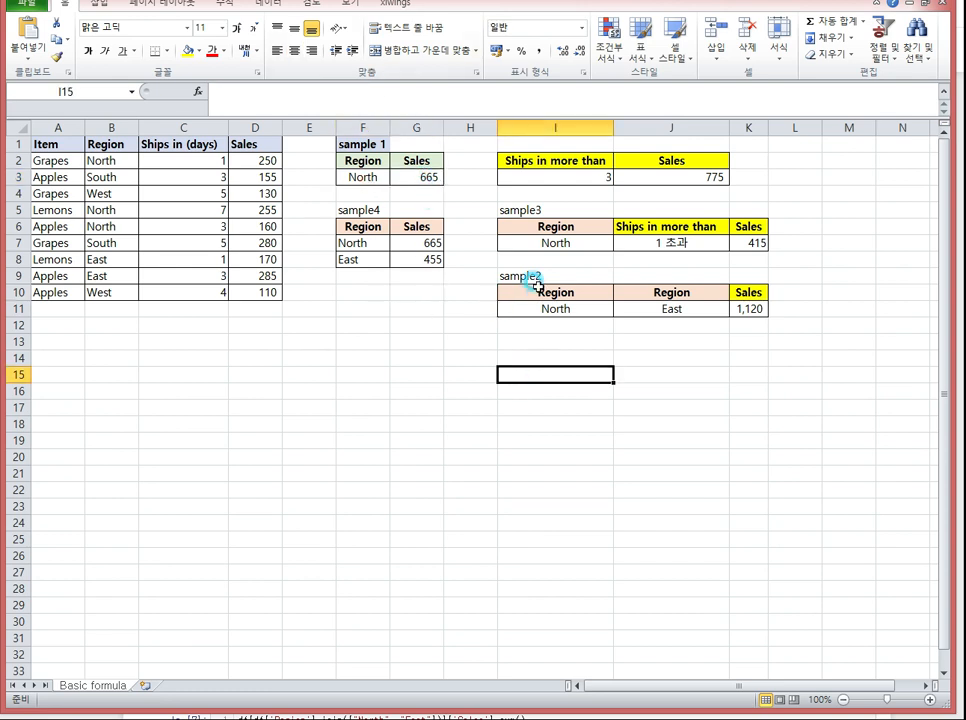
left_click(525, 276)
left_click(365, 176)
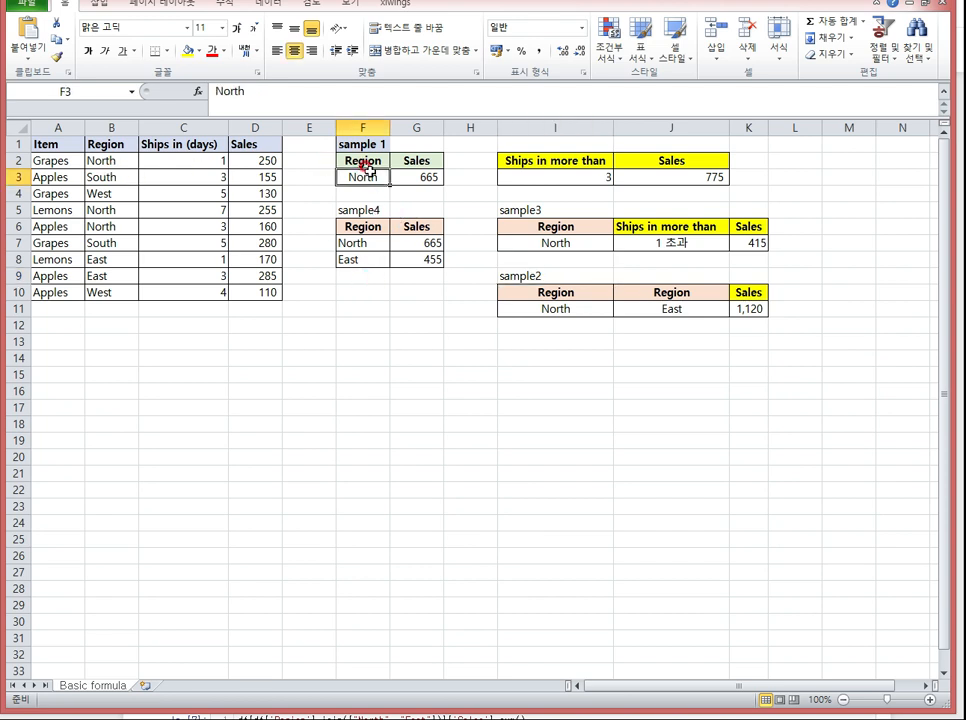
left_click(428, 176)
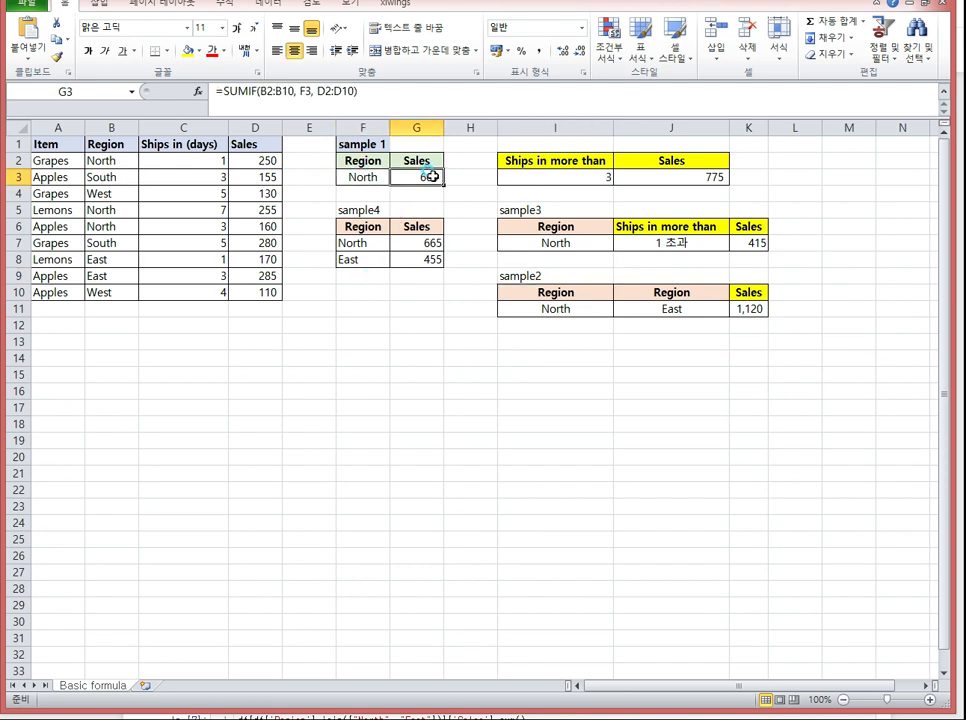
Examine the conditions and Sales formulas of sample 2 (North and East) and sample 3 (North, shipping above 1 day)
left_click(556, 276)
left_click_drag(560, 308, 647, 312)
left_click(571, 351)
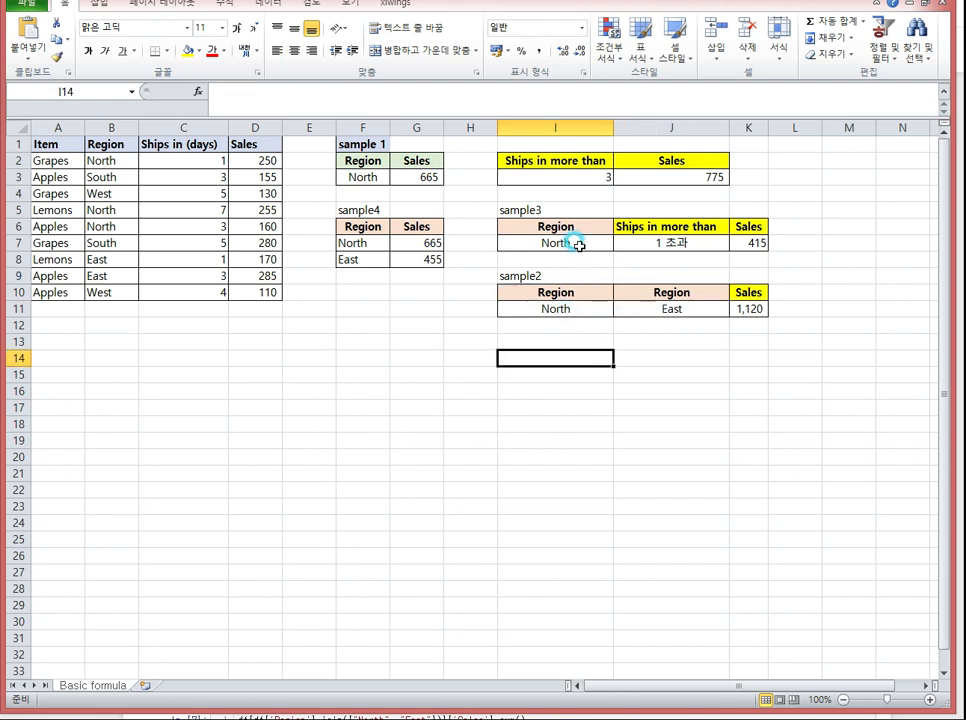
left_click_drag(558, 226, 640, 226)
left_click(597, 340)
left_click(671, 243)
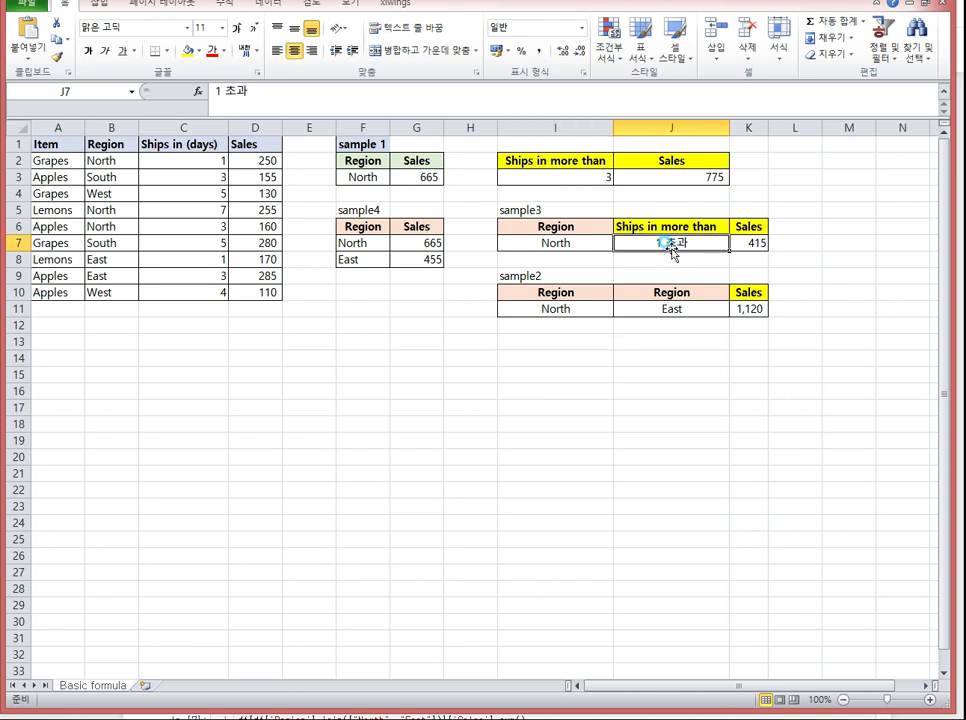
left_click(746, 311)
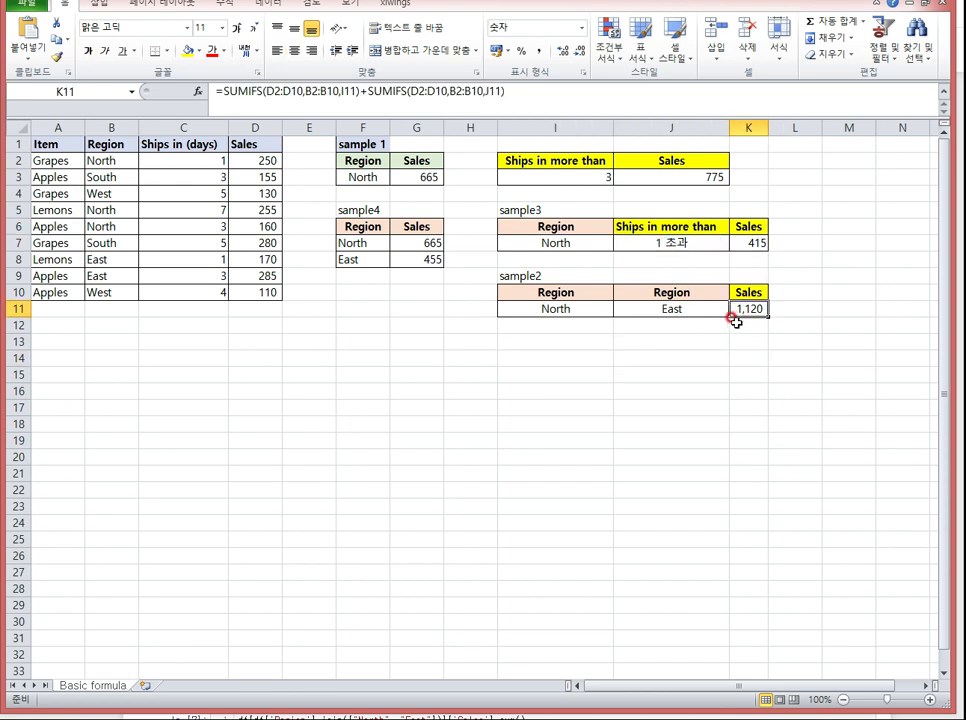
left_click(744, 242)
left_click(606, 341)
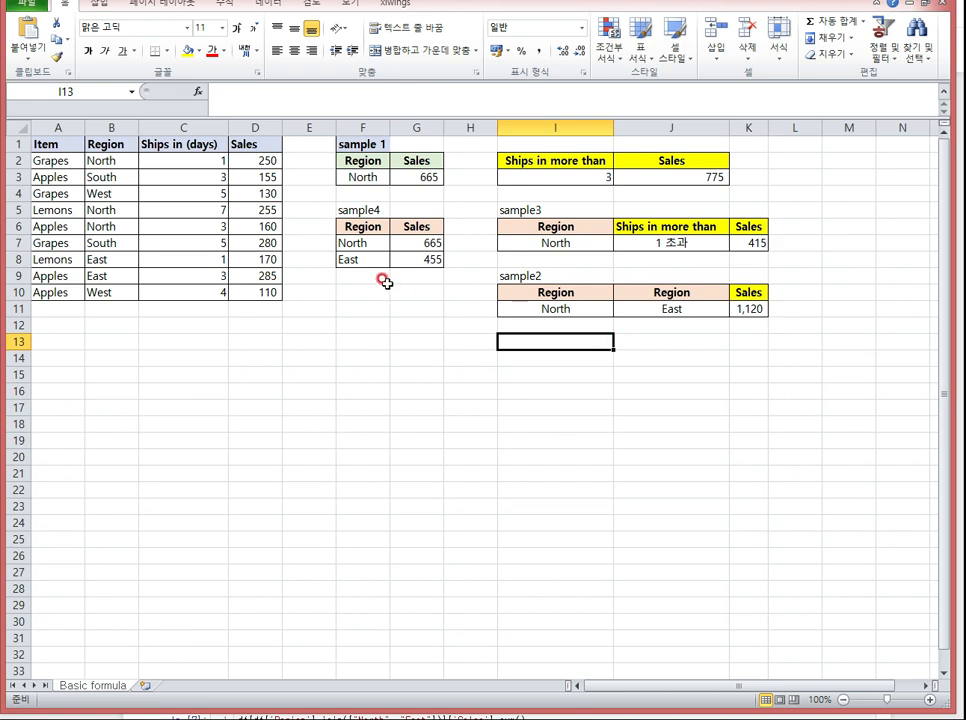
Inspect the sample4 region list with its SUMIF formulas in G7 and G8, and highlight the sample 1 block F1:G3
left_click_drag(363, 243, 370, 340)
left_click(401, 323)
left_click(416, 244)
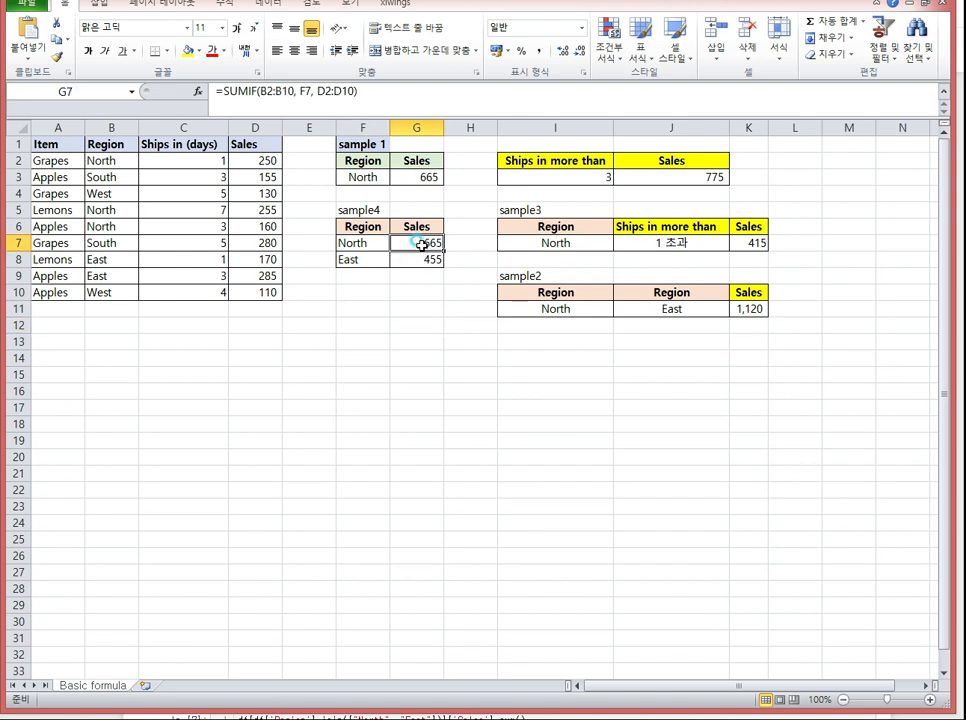
left_click(430, 262)
left_click(411, 318)
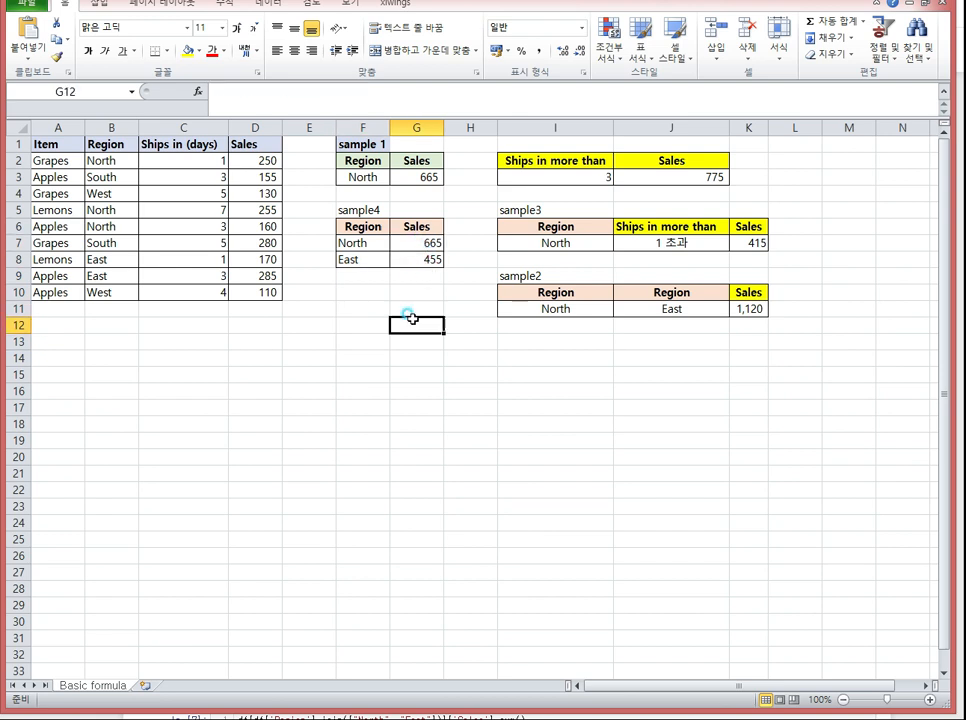
left_click(411, 318)
left_click_drag(357, 220, 415, 295)
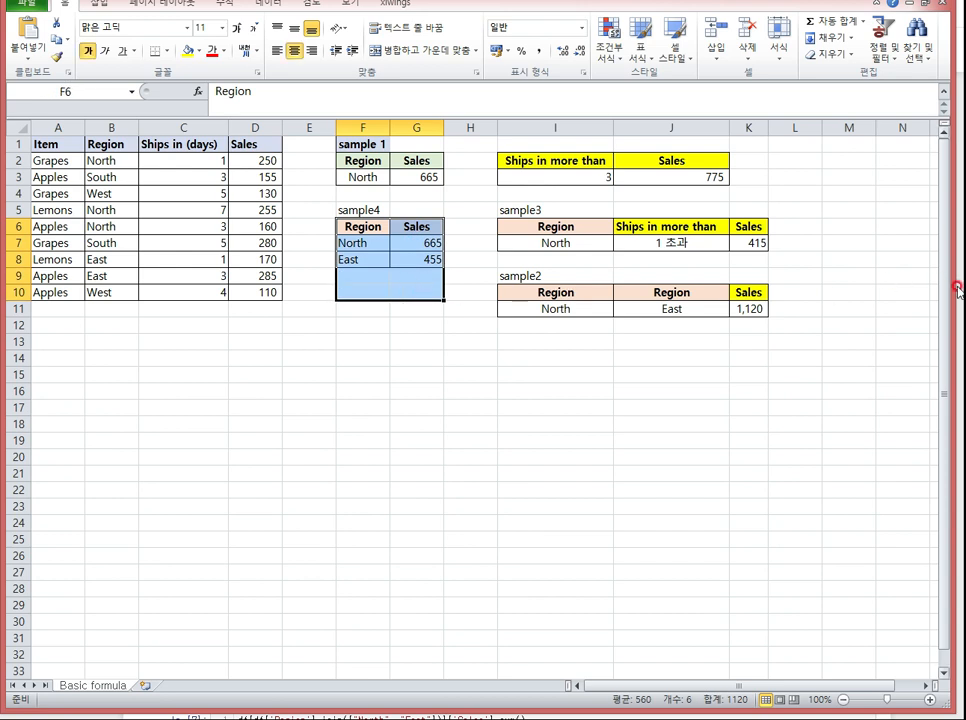
left_click_drag(400, 176, 366, 144)
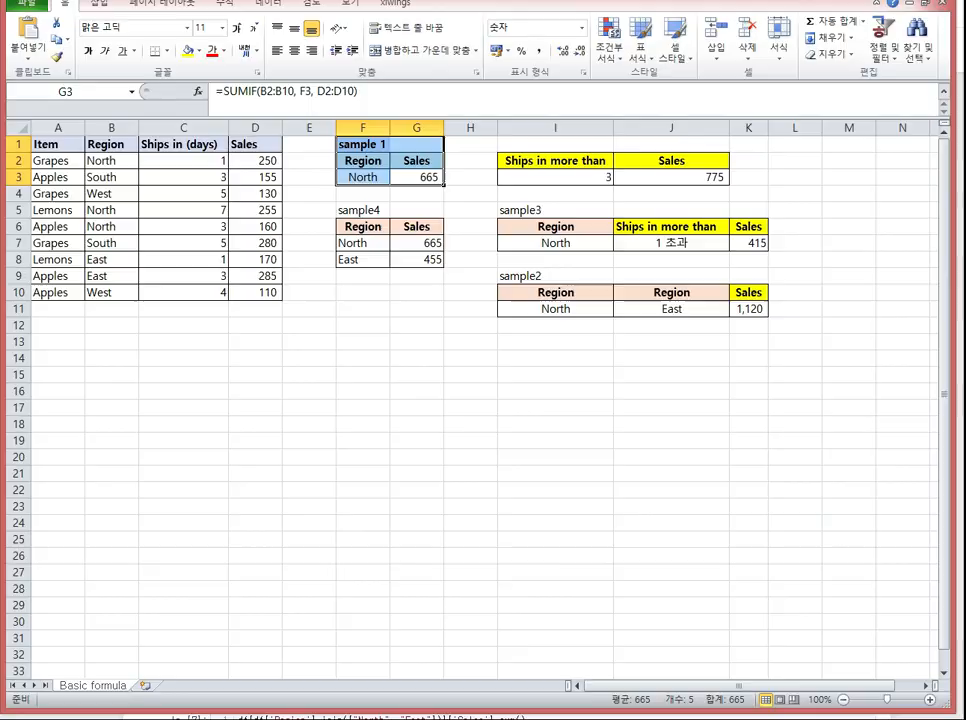
Switch to the Jupyter notebook and review the xlwings and pandas imports and the Data Load cell
key("alt+Tab")
left_click(541, 330)
left_click(395, 123)
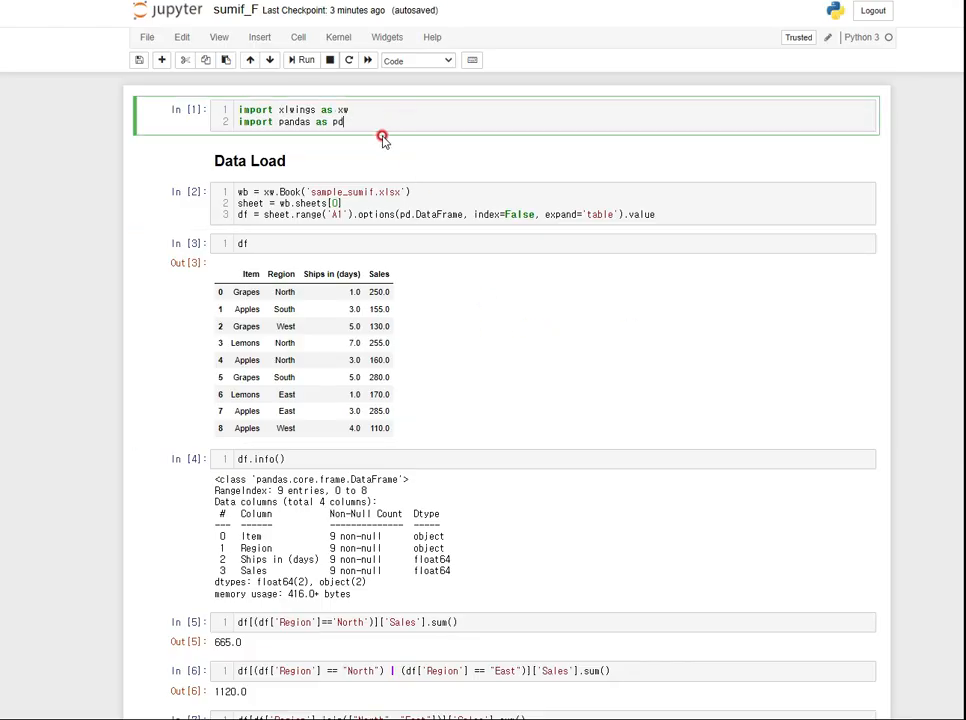
left_click(695, 208)
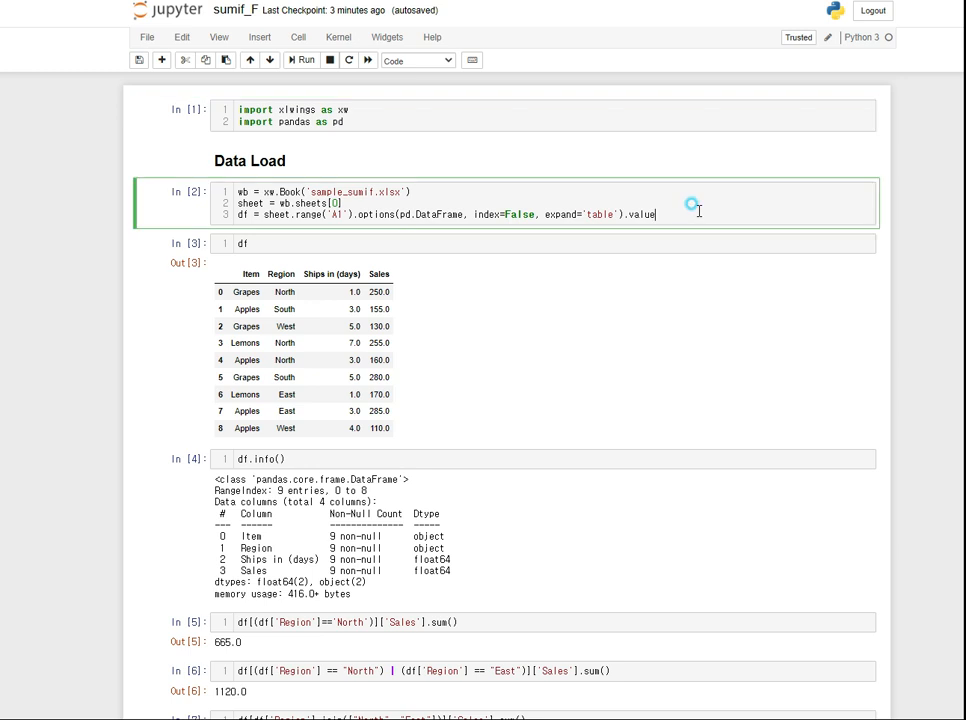
Highlight the source table A1:D10 in the Excel workbook and return to the Jupyter notebook
key("alt+Tab")
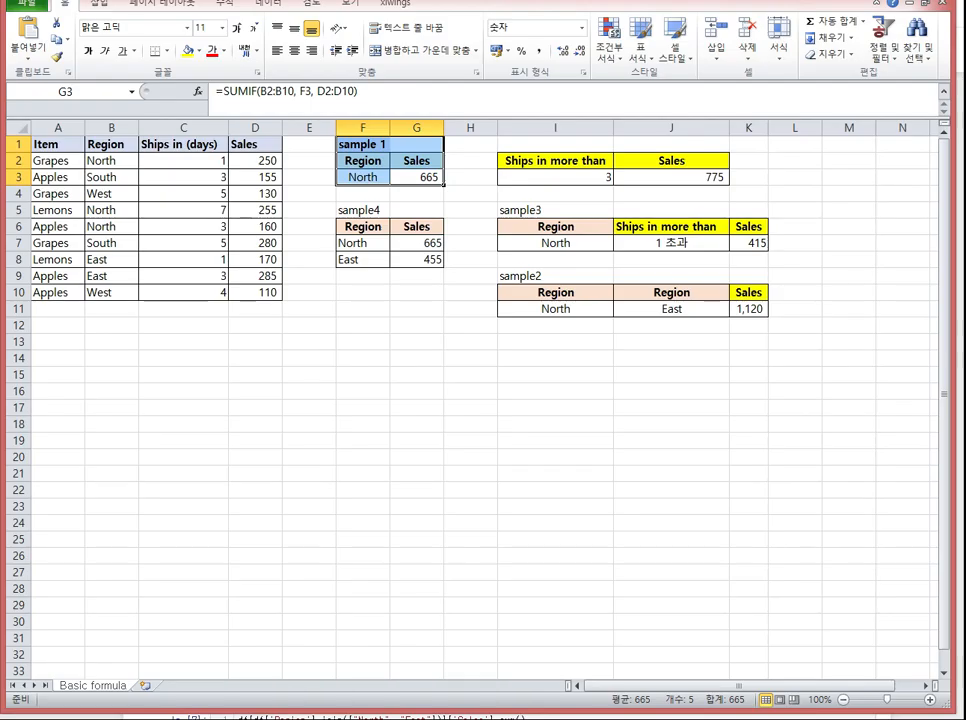
left_click_drag(253, 290, 56, 142)
key("alt+Tab")
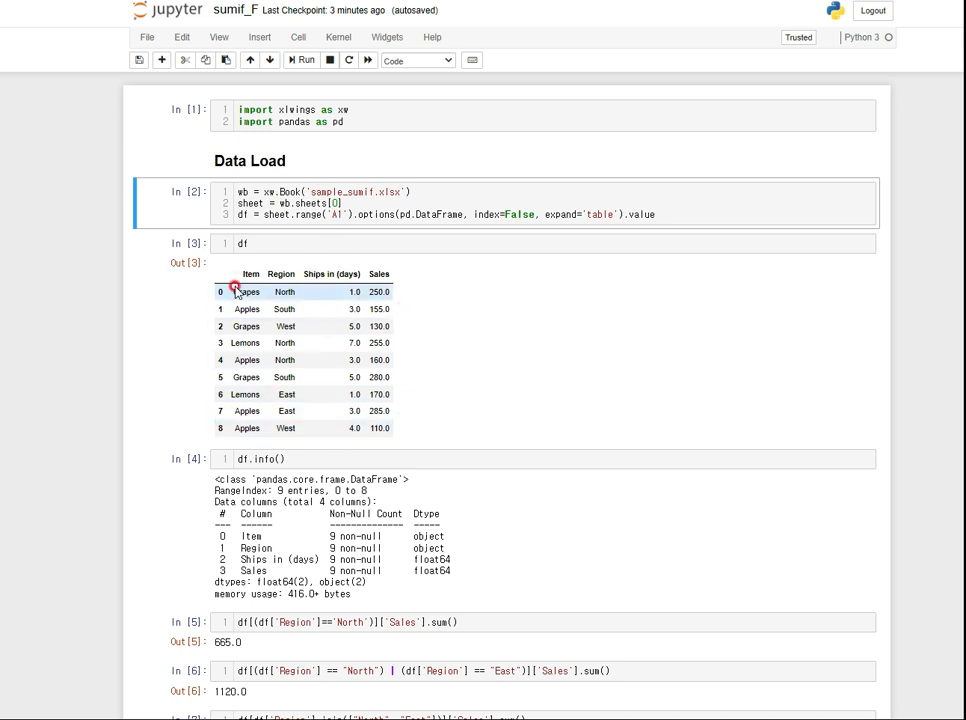
Review the df.info() cell and the column names and data types it lists for the DataFrame
scroll(466, 420, "down", 3)
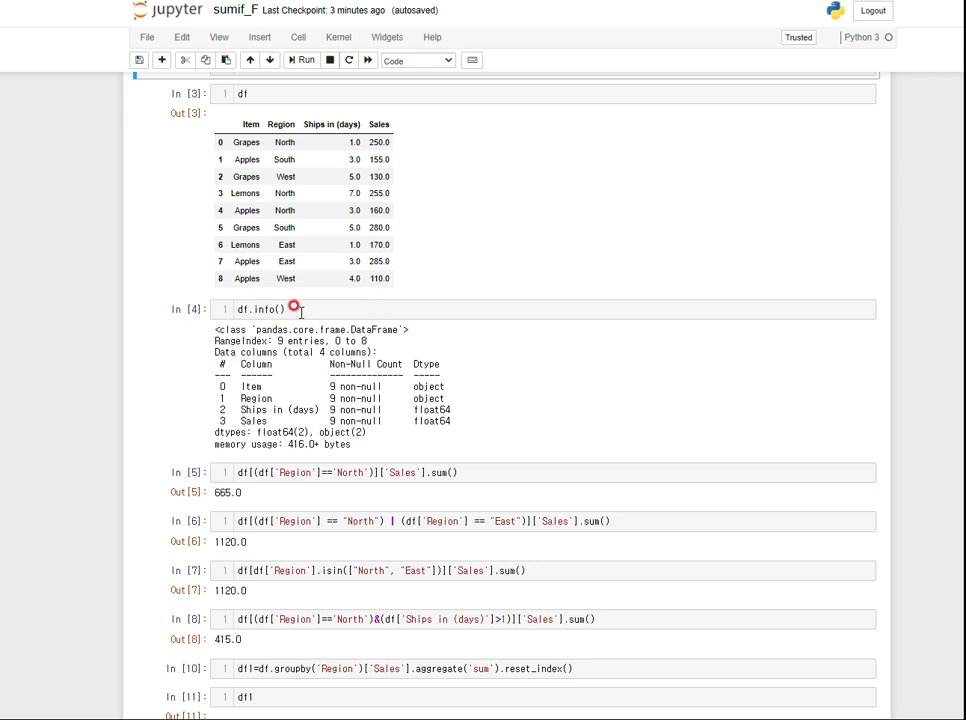
left_click_drag(294, 307, 236, 311)
double_click(258, 386)
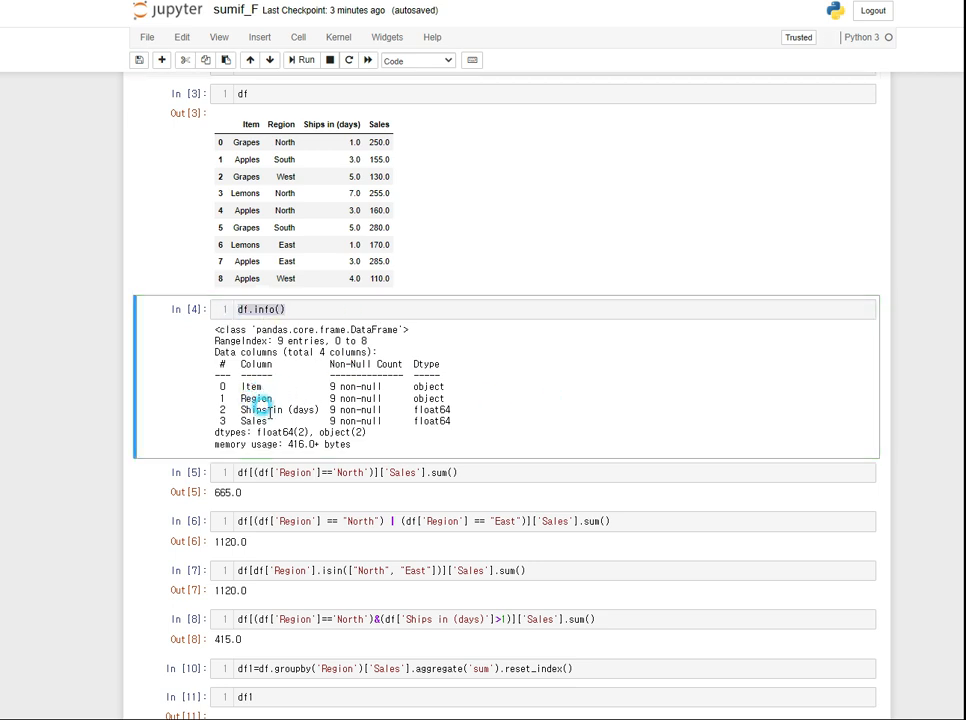
left_click_drag(428, 425, 216, 390)
left_click(550, 362)
scroll(539, 362, "down", 3)
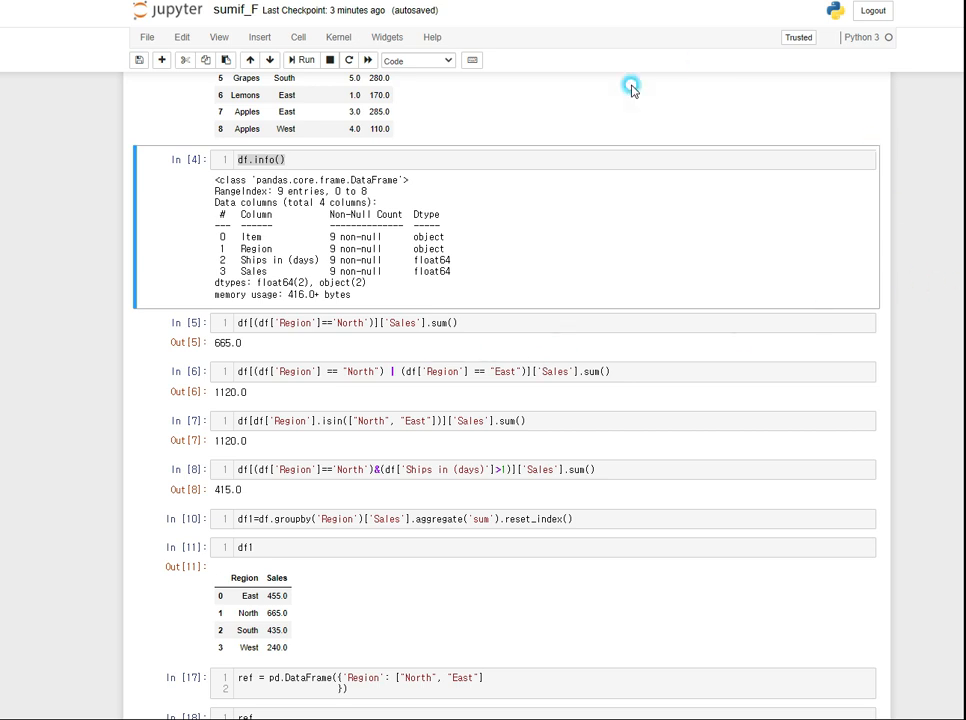
Compare the notebook's North sales expression with the region and SUMIF cells of sample 1 in the Excel workbook
left_click(340, 322)
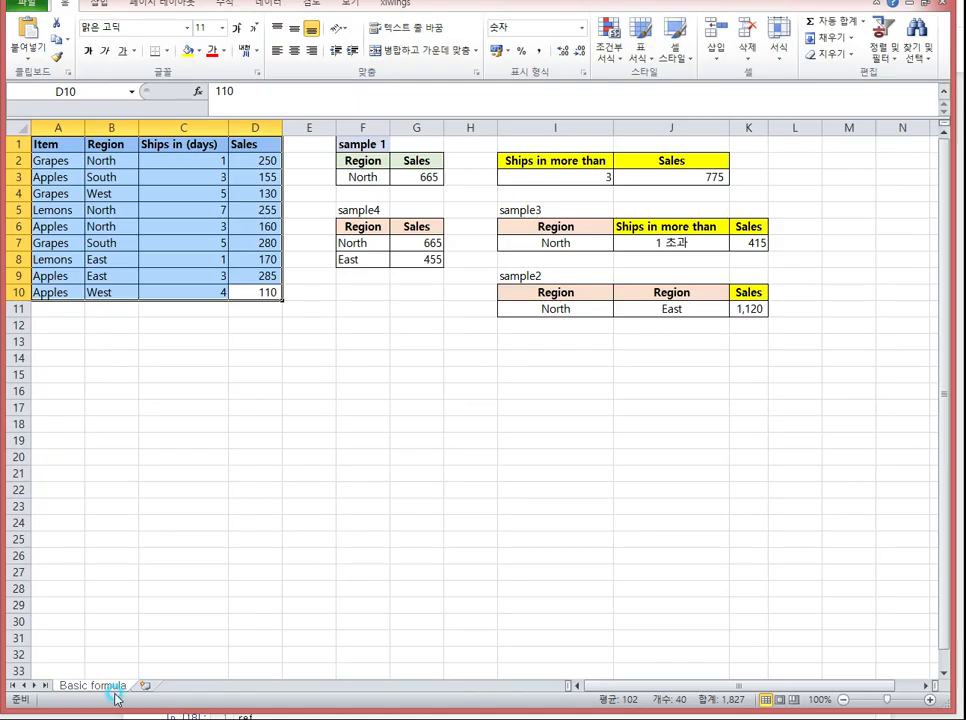
left_click(363, 276)
left_click(368, 176)
left_click(418, 177)
Sort the source data table by the Region column in ascending order
left_click(183, 210)
left_click(118, 144)
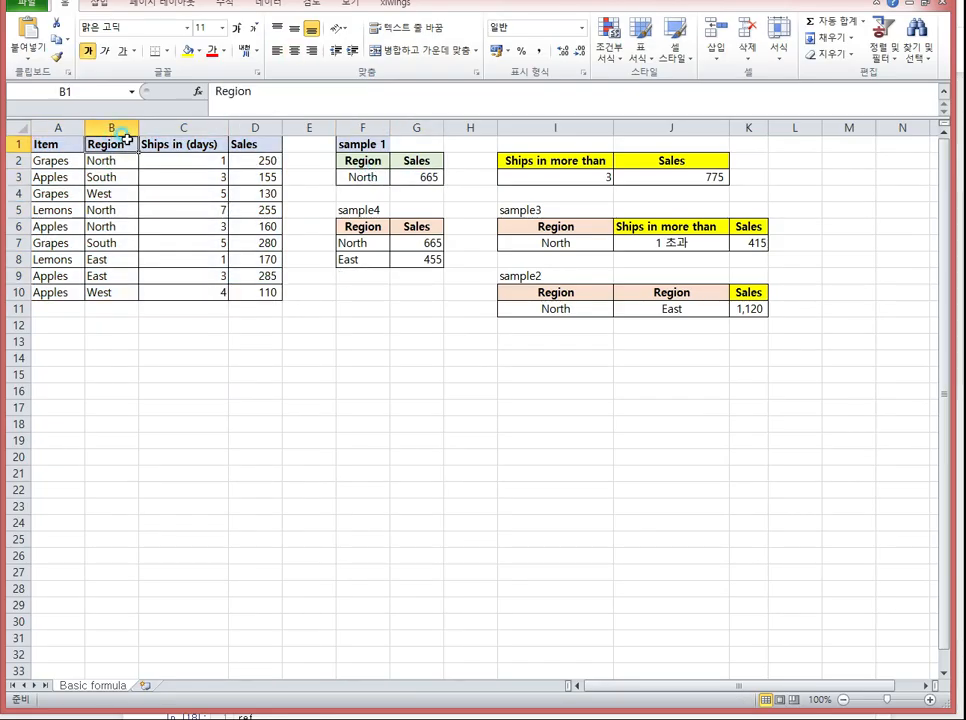
left_click(268, 5)
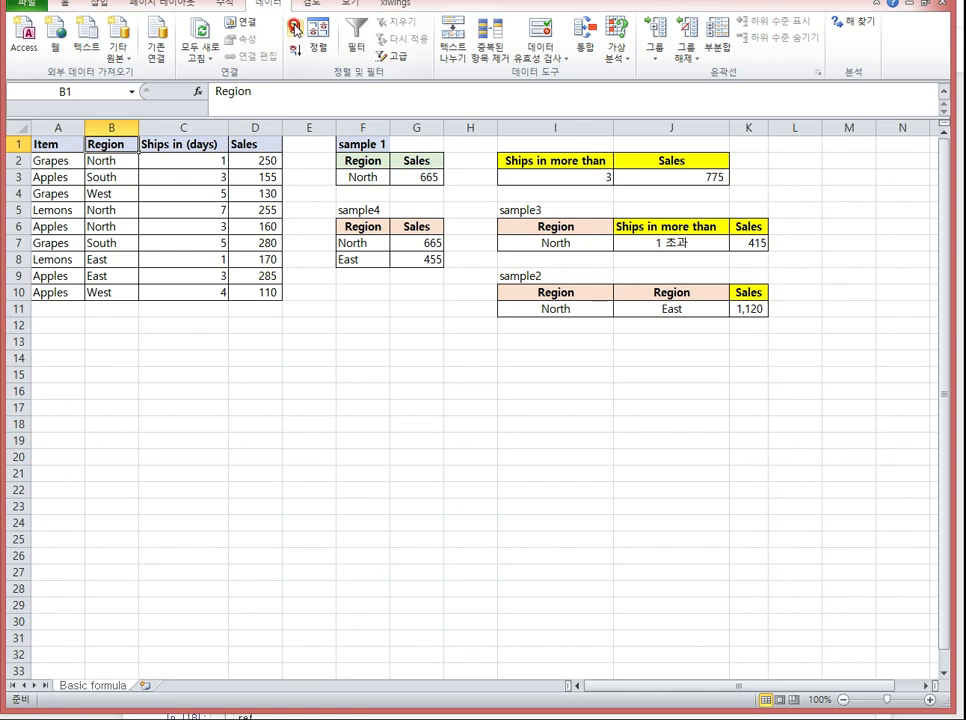
left_click(295, 27)
Highlight the North entries in B4:B6 and their sales in D4:D6
left_click(255, 341)
left_click_drag(99, 190, 105, 226)
left_click_drag(266, 188, 269, 229)
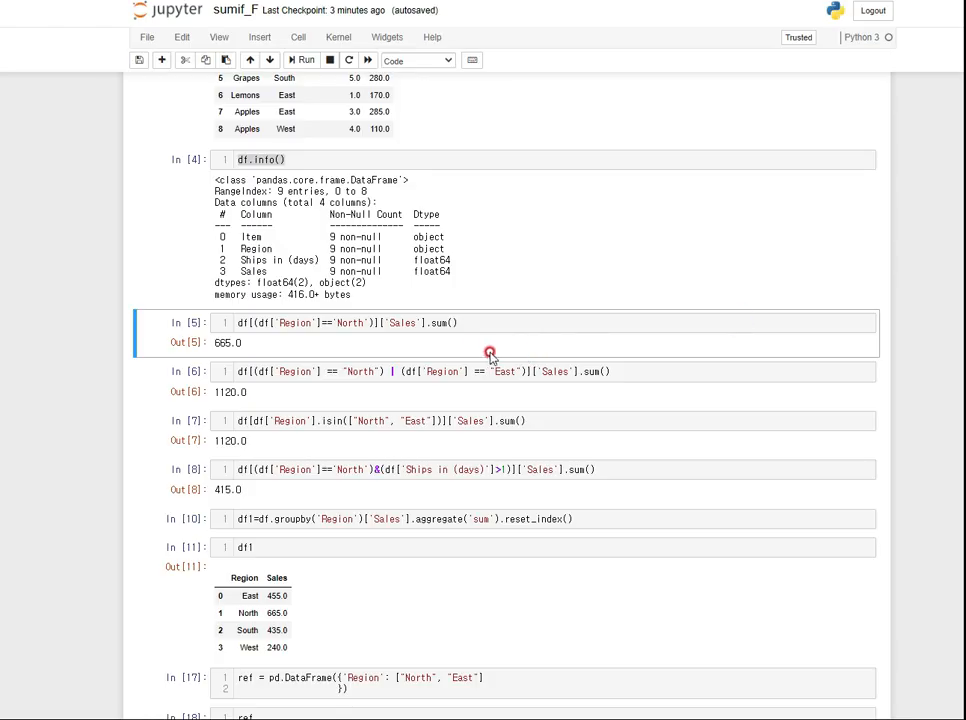
Examine the region filter, Sales column and sum() parts of the North sales expression in the Jupyter notebook
left_click(450, 314)
left_click(401, 325)
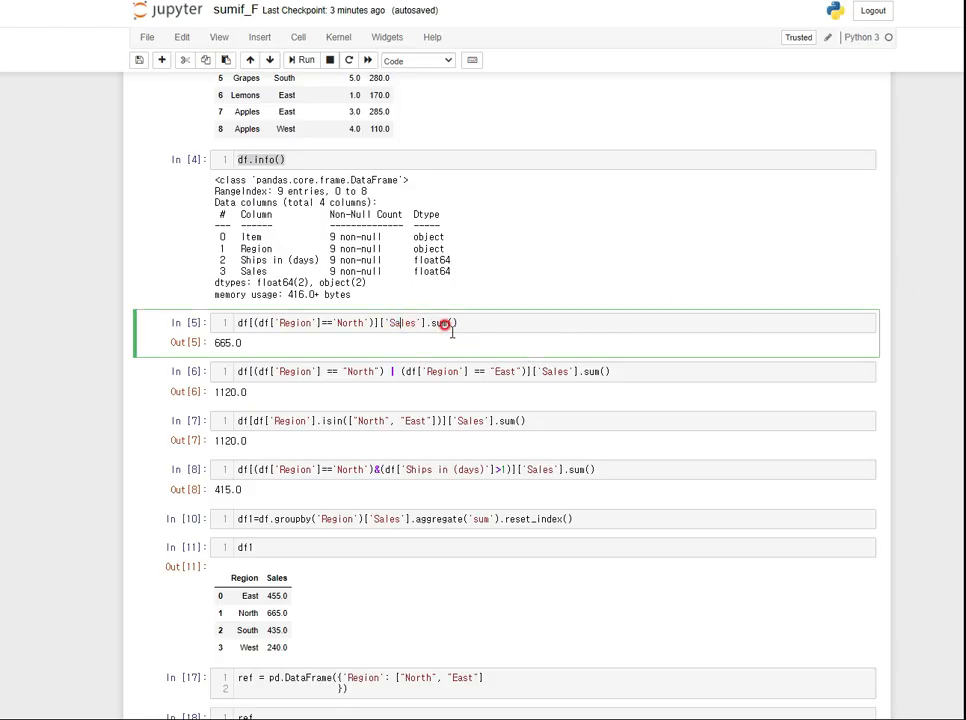
left_click(280, 323)
left_click(463, 321)
left_click(250, 346)
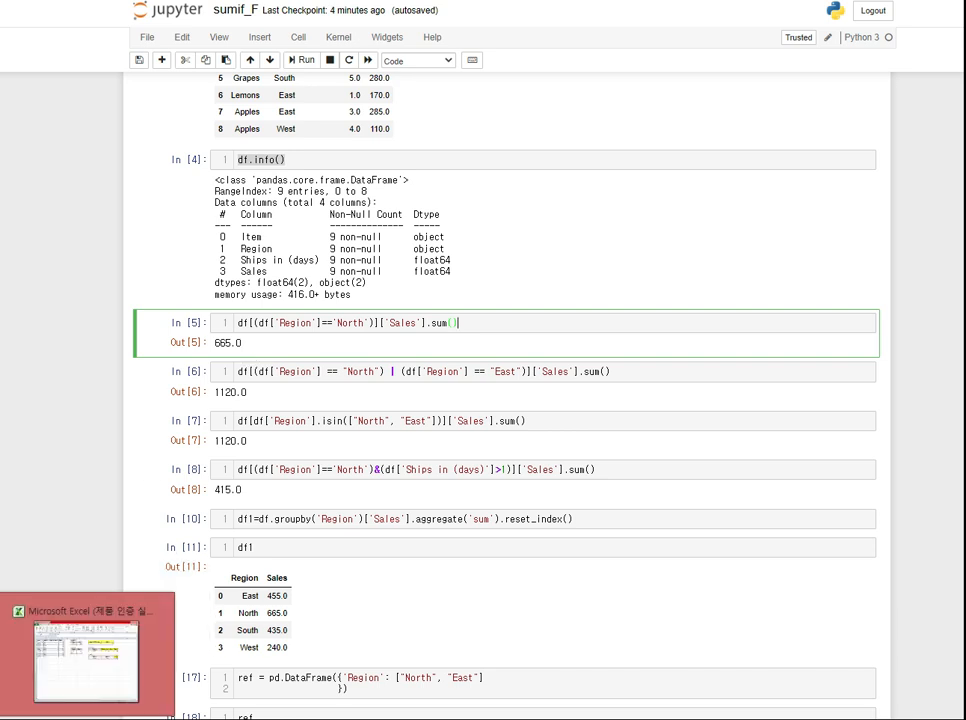
Return to the Excel workbook and check sample 2 against the East and North rows by selecting their sales in D2:D6
left_click(95, 692)
left_click(594, 442)
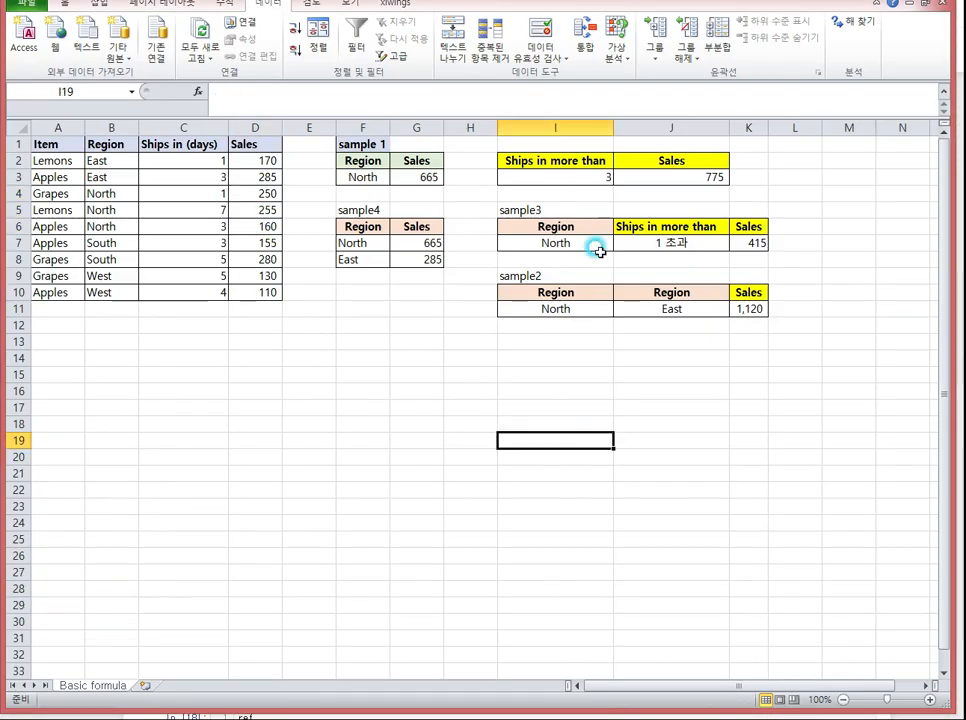
left_click(556, 275)
left_click(108, 148)
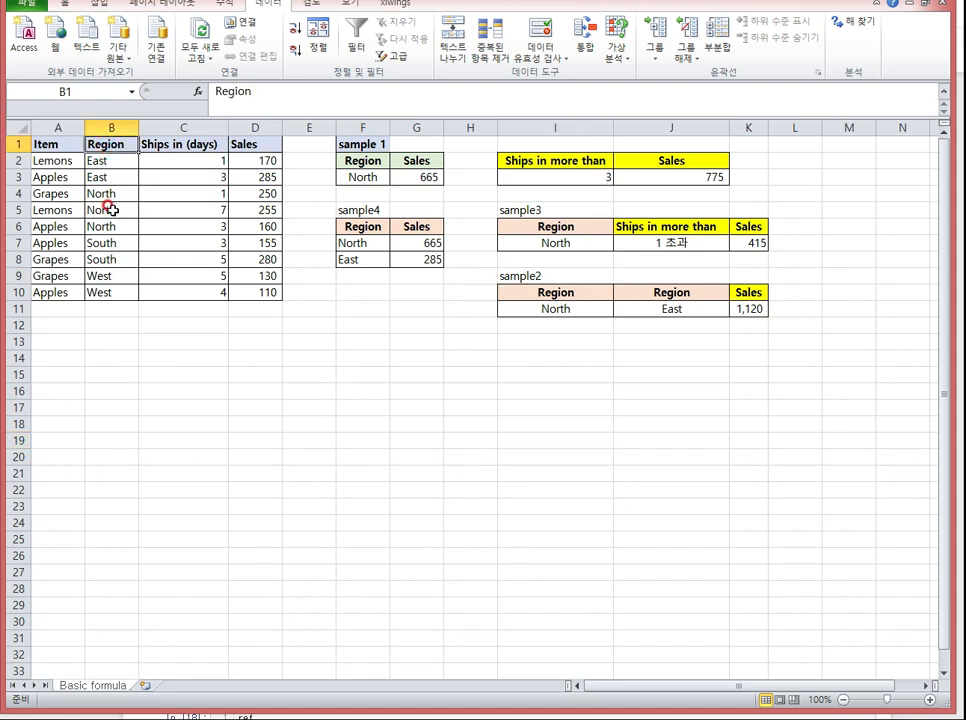
left_click_drag(101, 157, 99, 192)
left_click_drag(245, 162, 257, 218)
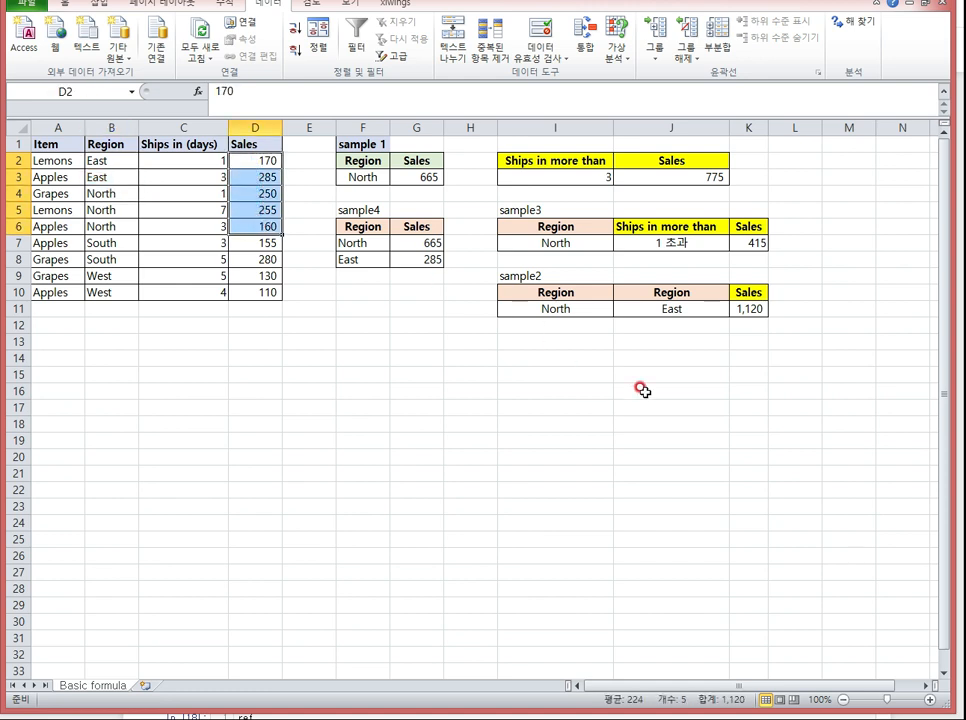
Switch to the Jupyter notebook and examine the | operator joining the North and East conditions in the sales sum expression
key("alt+Tab")
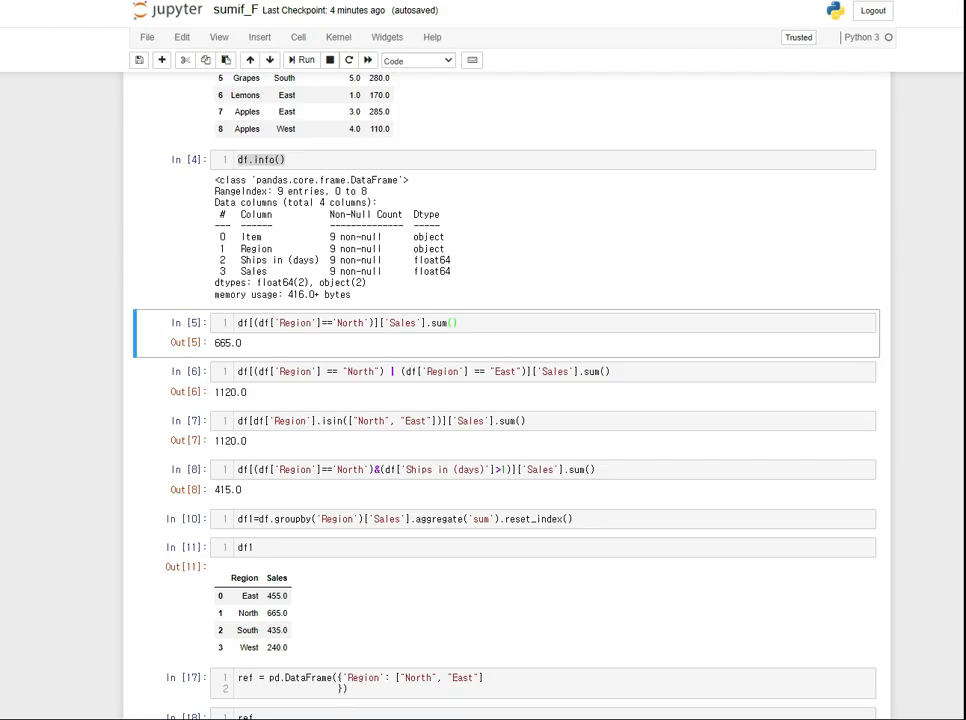
left_click(390, 370)
double_click(392, 371)
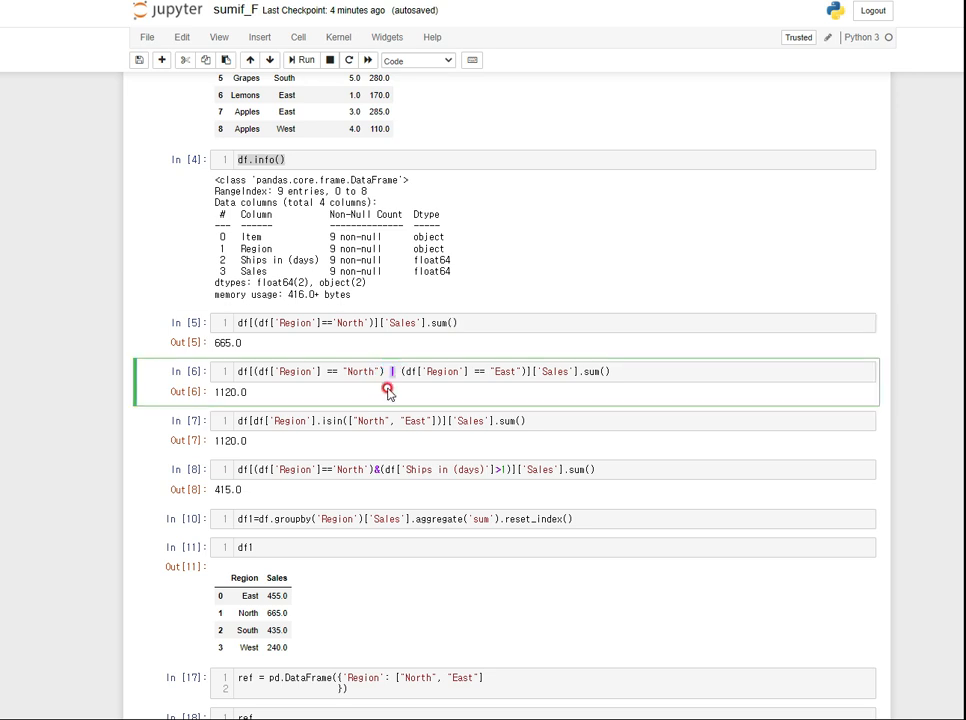
left_click(330, 371)
left_click(623, 372)
Examine the isin(["North", "East"]) filter and the sum() part of the alternative sales expression
left_click(331, 421)
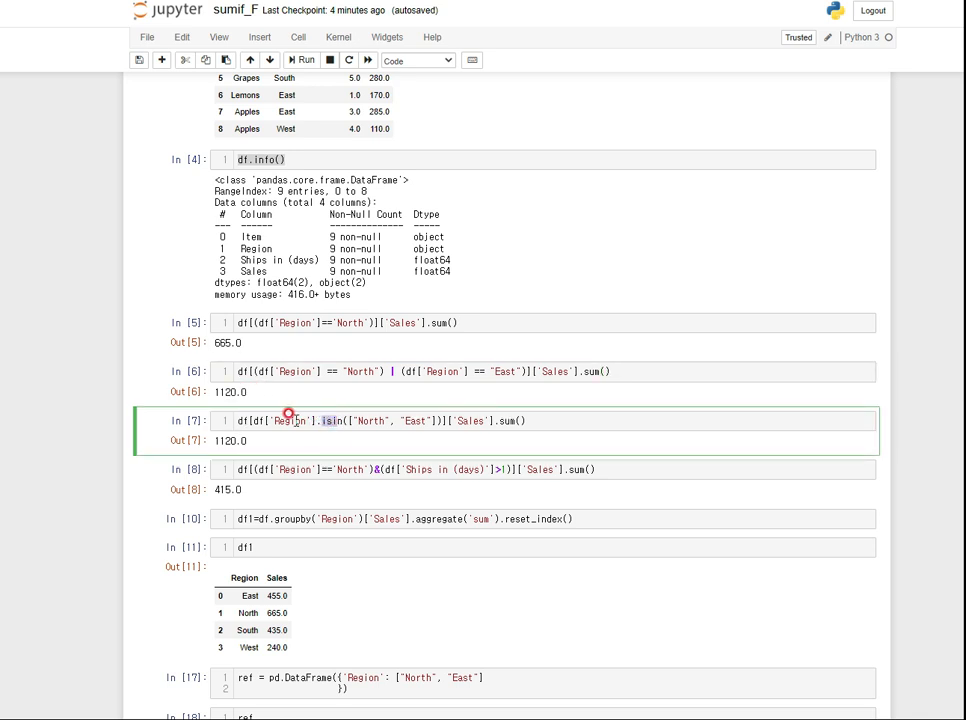
left_click(362, 421)
left_click(423, 421)
left_click(434, 416)
left_click(499, 419)
left_click(234, 416)
Return to the Excel workbook and examine sample3's Region and Ships in more than criteria alongside the source Ships in (days) column
key("alt+Tab")
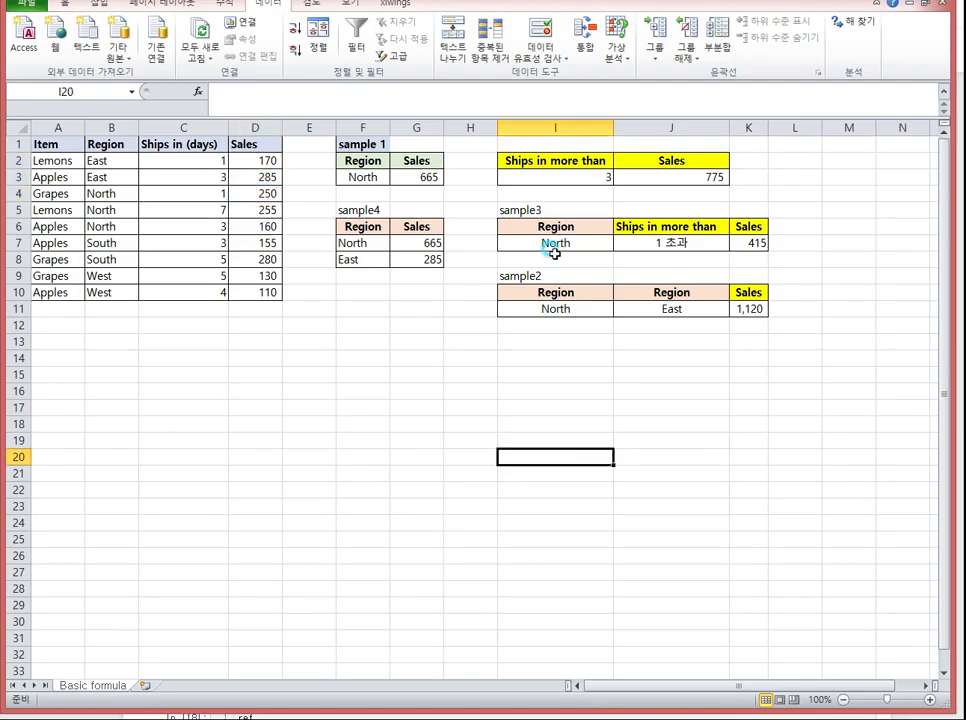
left_click(505, 211)
left_click(550, 242)
left_click(560, 226)
left_click(639, 227)
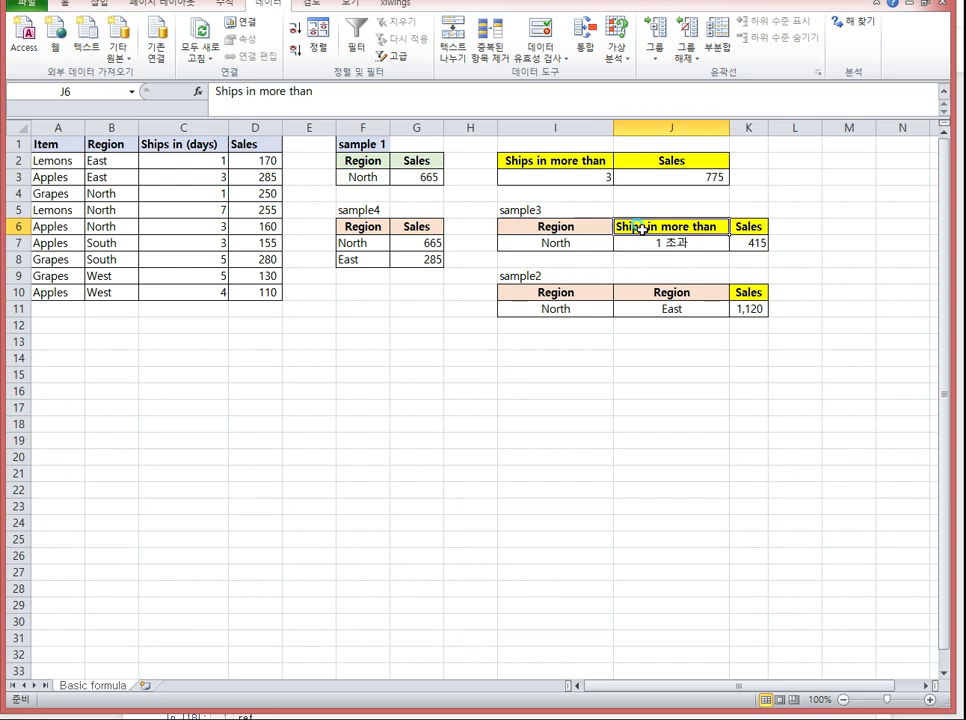
left_click(190, 143)
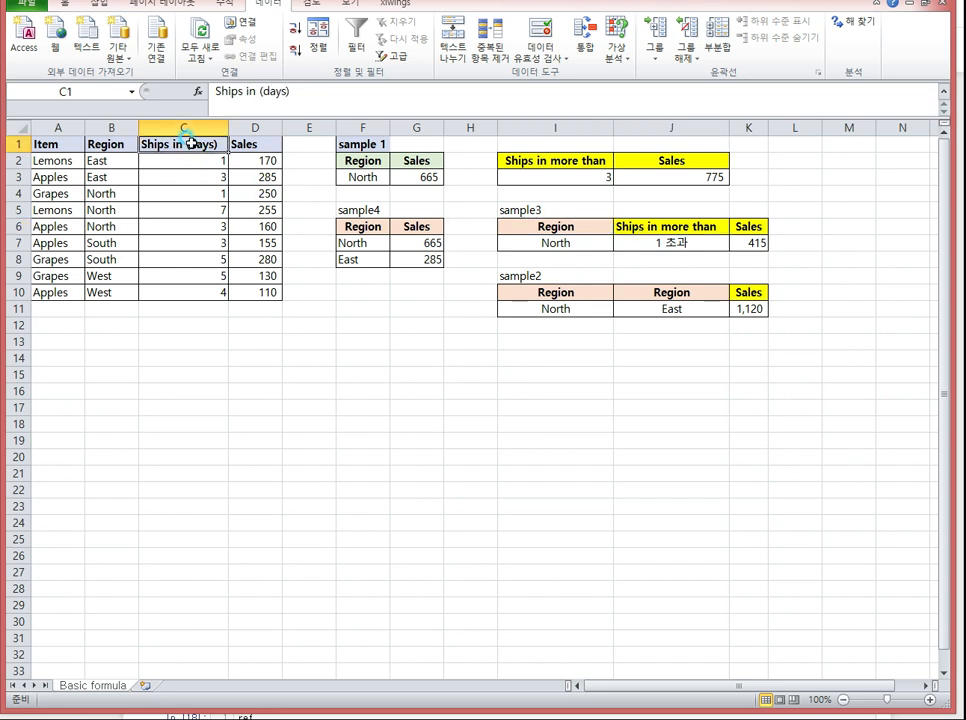
left_click(203, 322)
Check sample3 against the North rows shipping in more than 1 day by selecting D5:D6, and inspect its SUMIFS formula in K7
left_click_drag(98, 191, 106, 227)
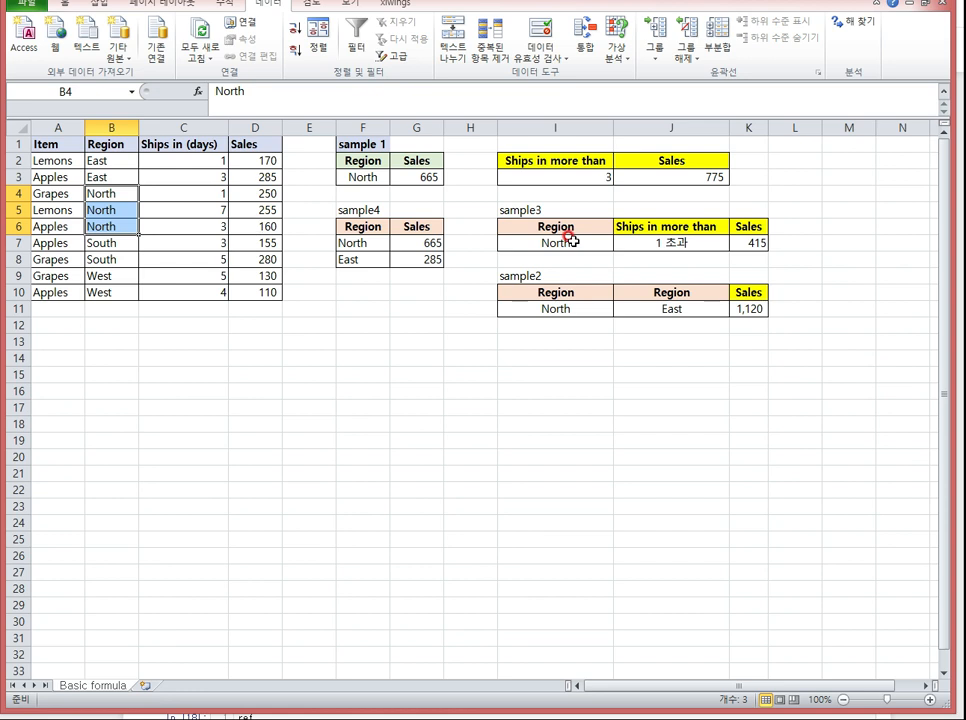
left_click(678, 241)
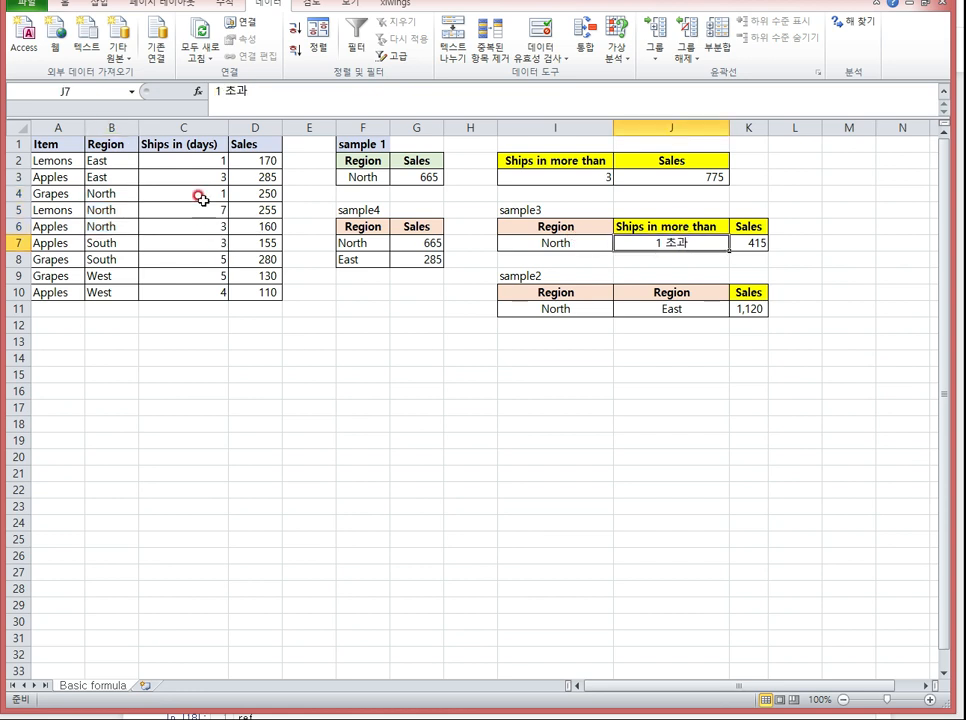
left_click(95, 192)
left_click(140, 212)
left_click_drag(138, 213, 133, 226)
left_click_drag(259, 209, 257, 228)
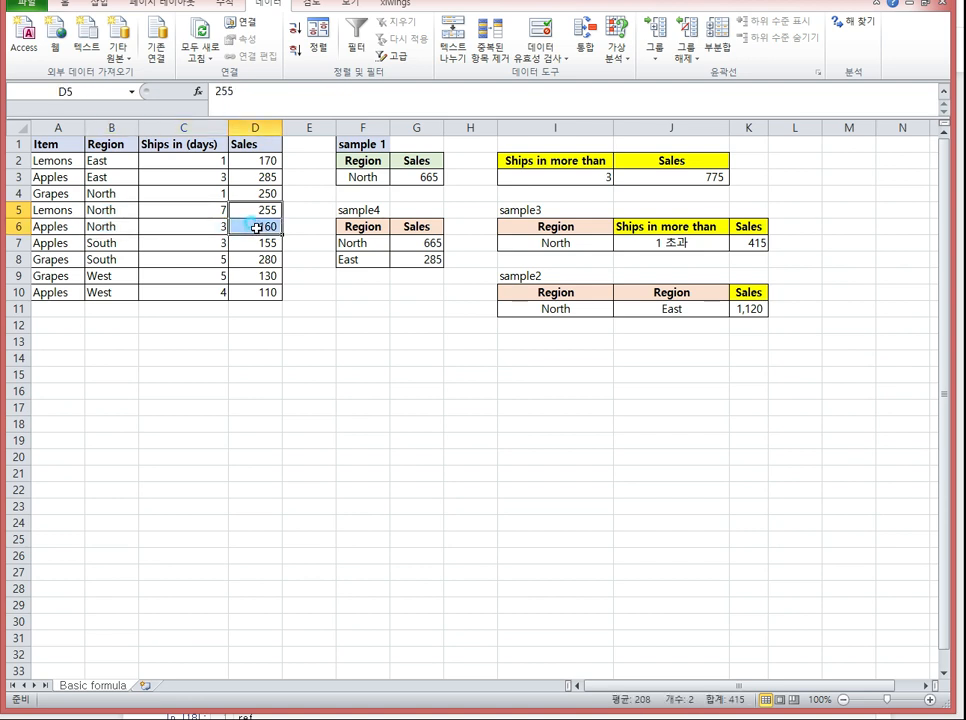
left_click(750, 243)
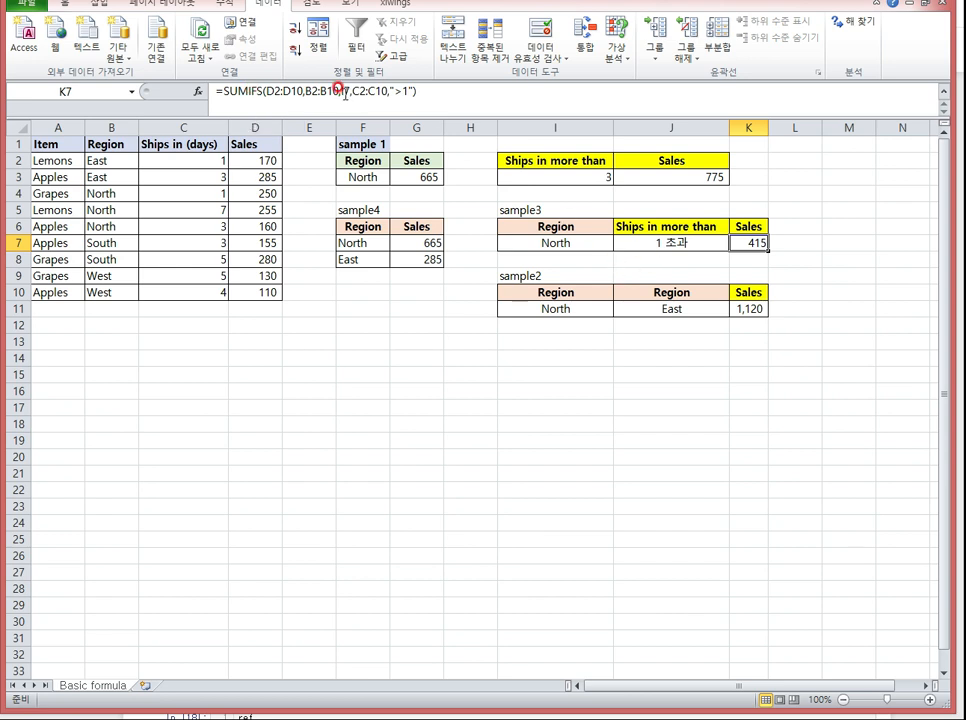
left_click_drag(684, 248, 570, 258)
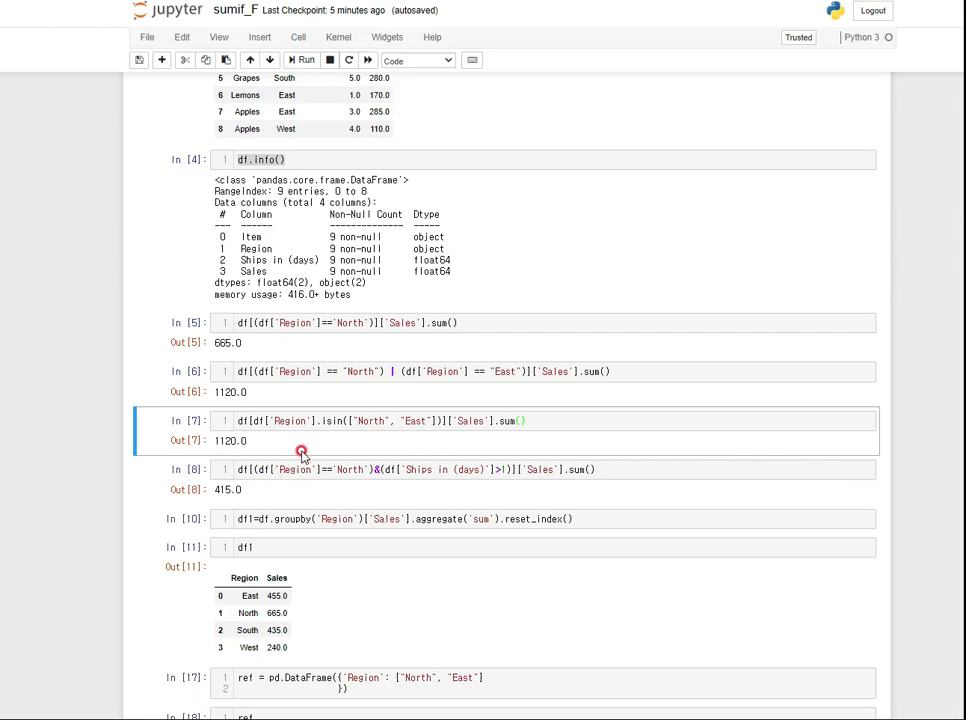
In the Jupyter notebook, rerun the cell summing Sales for North rows with Ships in (days) greater than 1
left_click(327, 469)
left_click(391, 470)
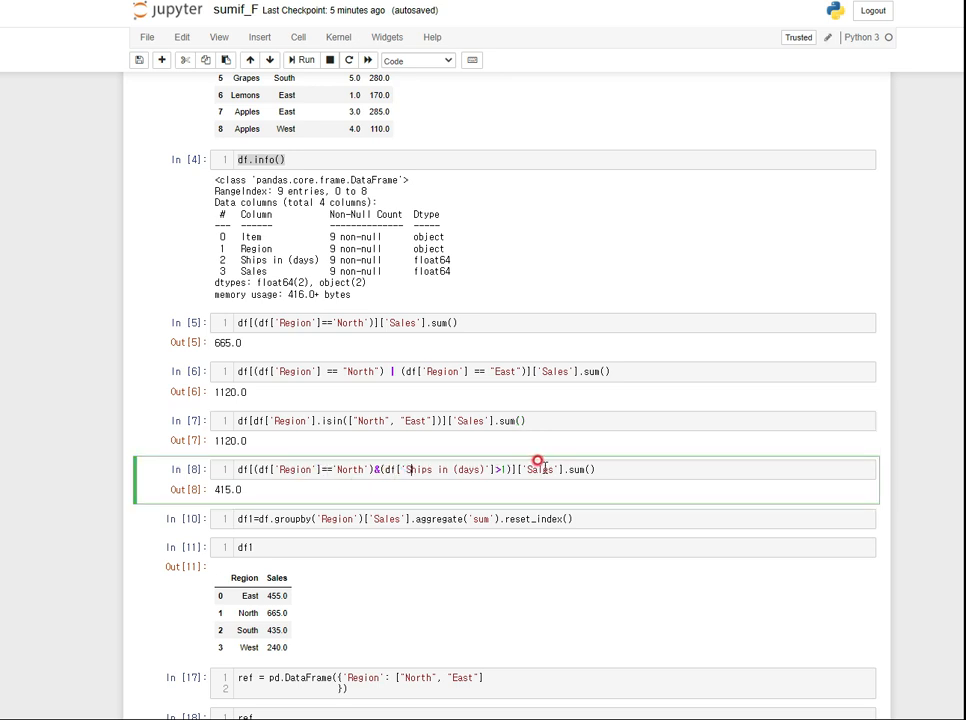
left_click(597, 469)
scroll(252, 470, "down", 3)
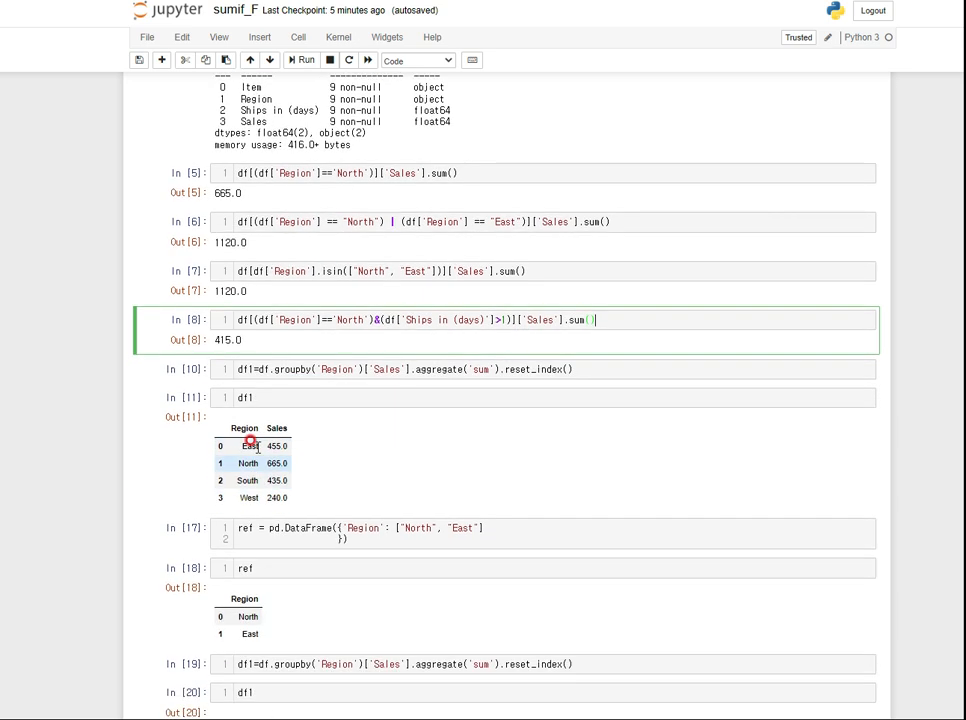
left_click(303, 61)
left_click(326, 237)
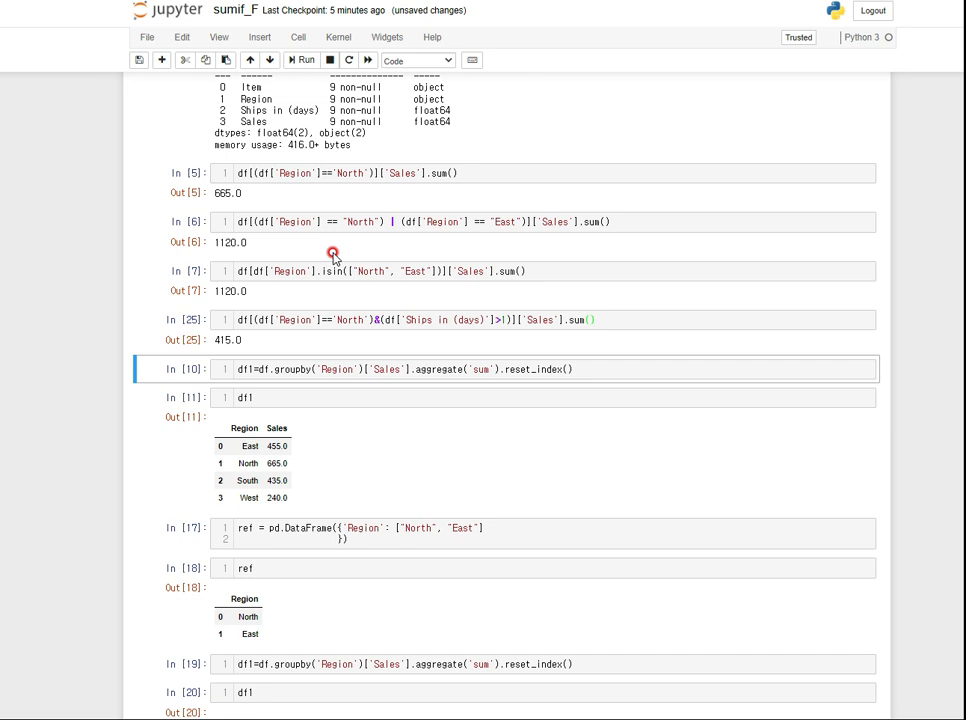
scroll(333, 254, "down", 2)
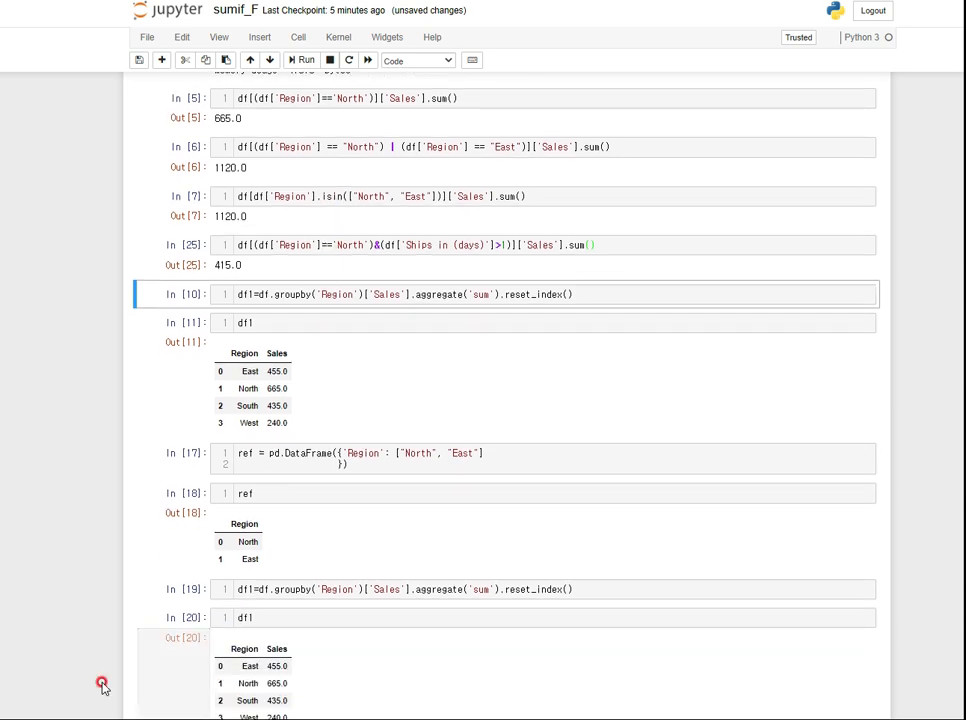
Switch to the Excel workbook and examine sample4's East SUMIF formula and its region criteria in F7:F8
left_click(101, 718)
left_click(487, 505)
left_click(396, 260)
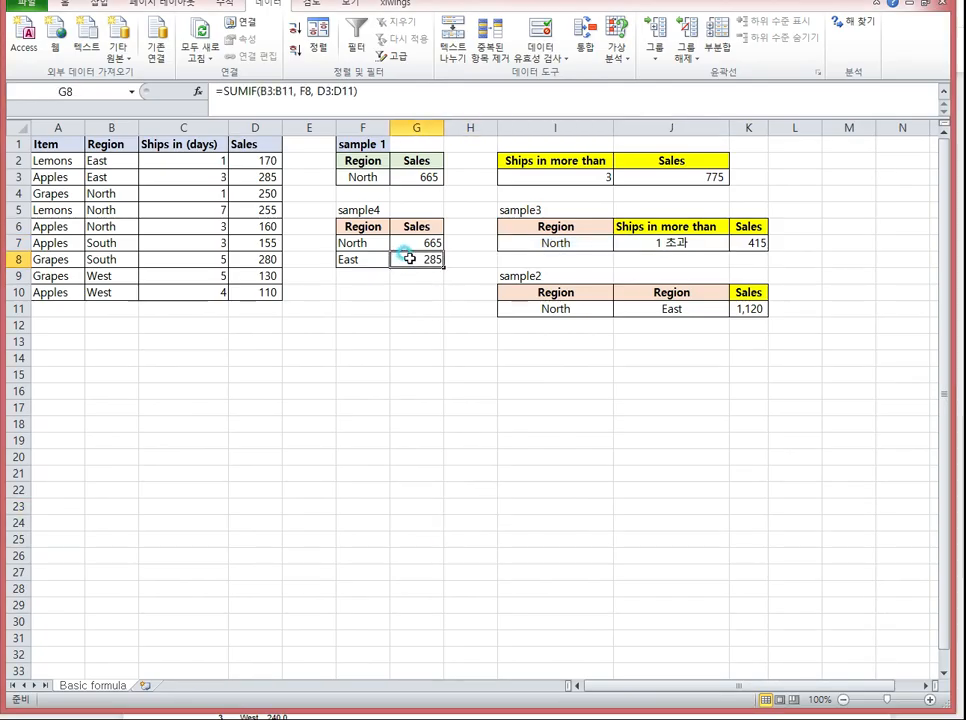
left_click(369, 360)
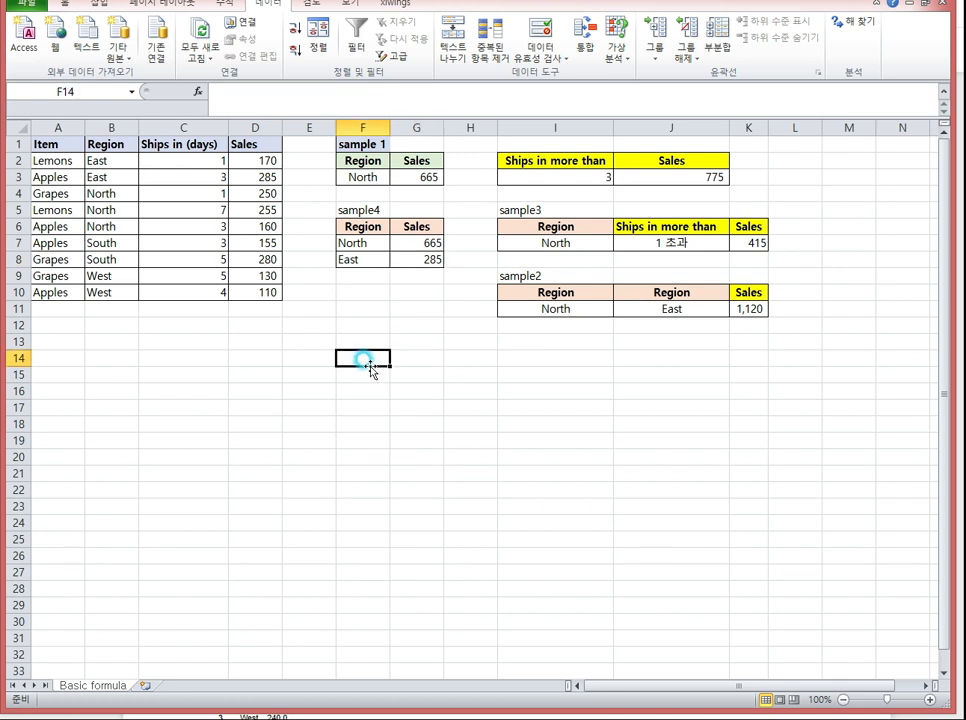
left_click_drag(351, 246, 357, 261)
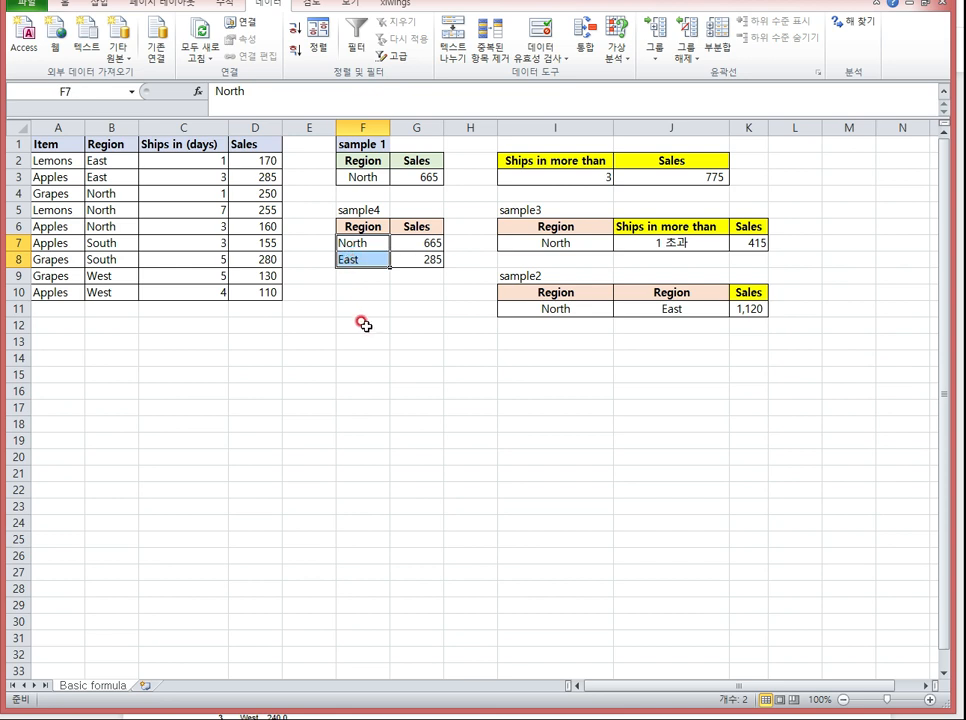
left_click_drag(360, 245, 390, 259)
Compare sample 1's single-region lookup with sample4's region list, selecting F7:G12 to show where more regions would go
left_click(370, 180)
left_click(436, 176)
left_click(362, 244)
left_click(378, 259)
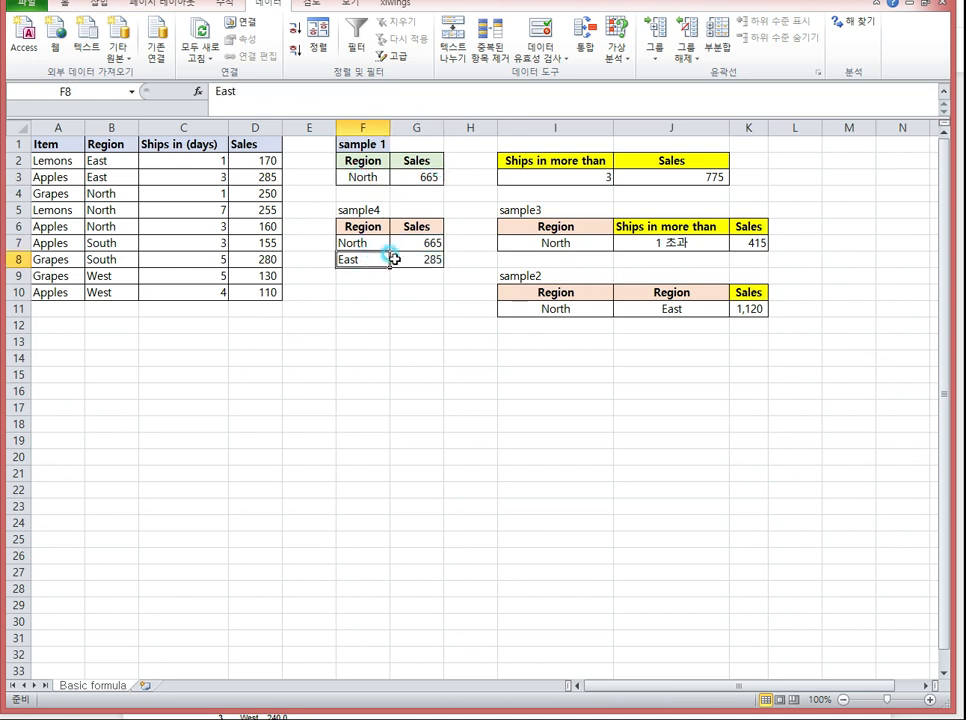
left_click(368, 278)
left_click(377, 390)
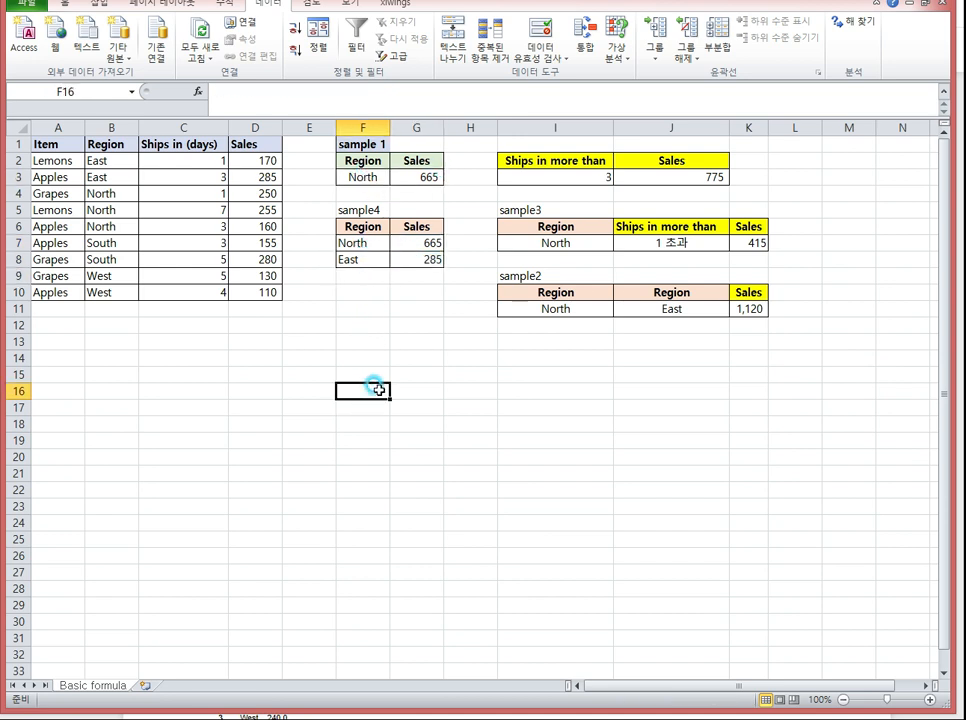
left_click_drag(429, 243, 369, 334)
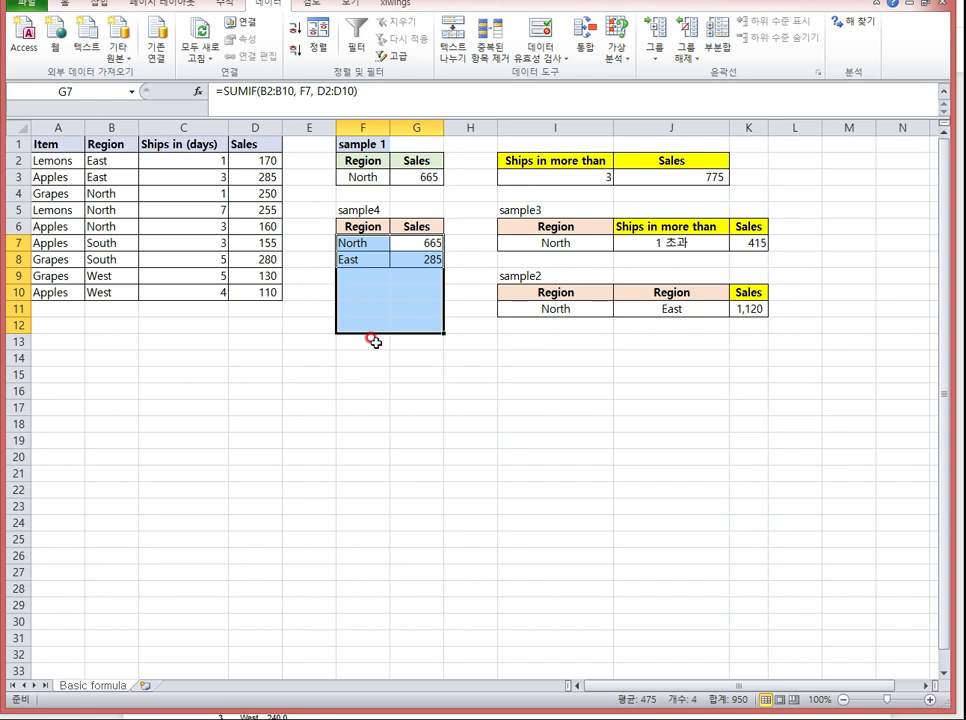
left_click(372, 341)
Select a cell in the source data table and locate the PivotTable command as an alternative for summarizing it
left_click(205, 227)
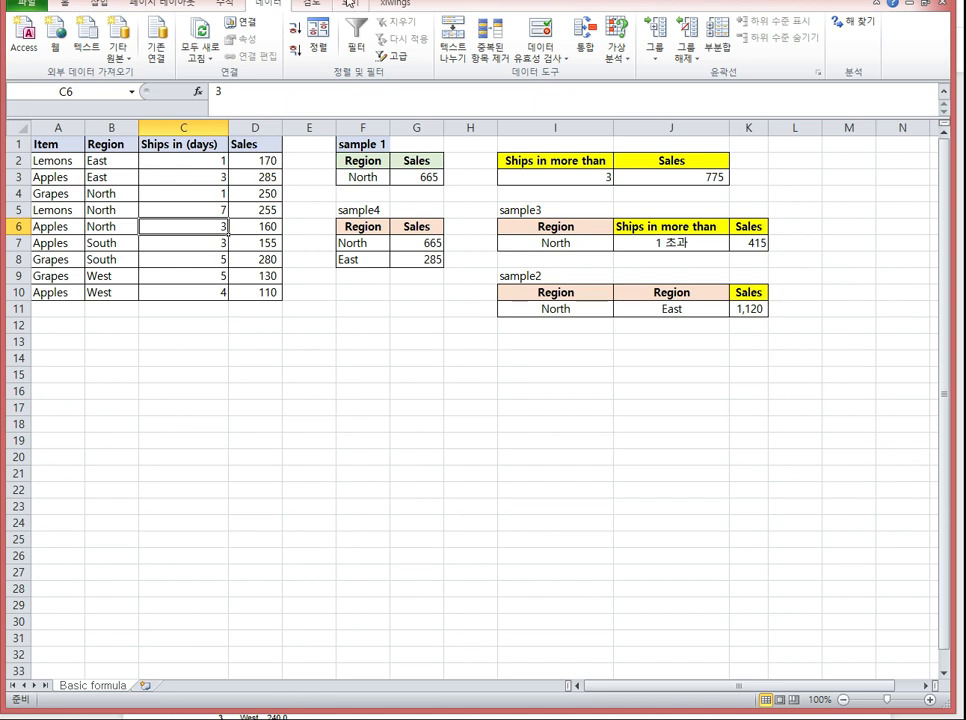
left_click(99, 6)
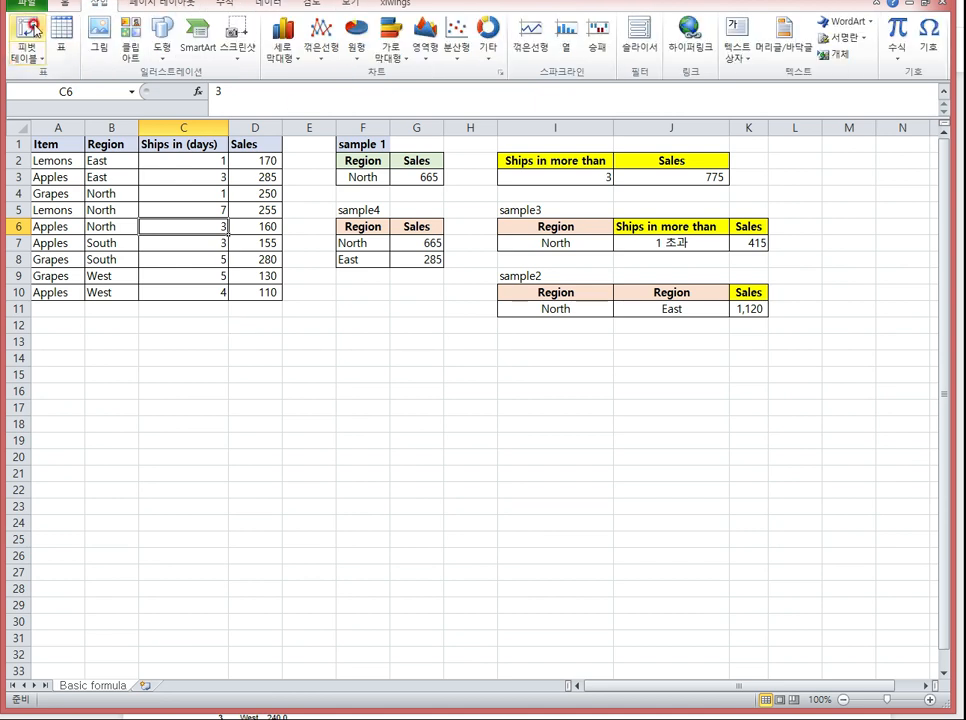
left_click(386, 274)
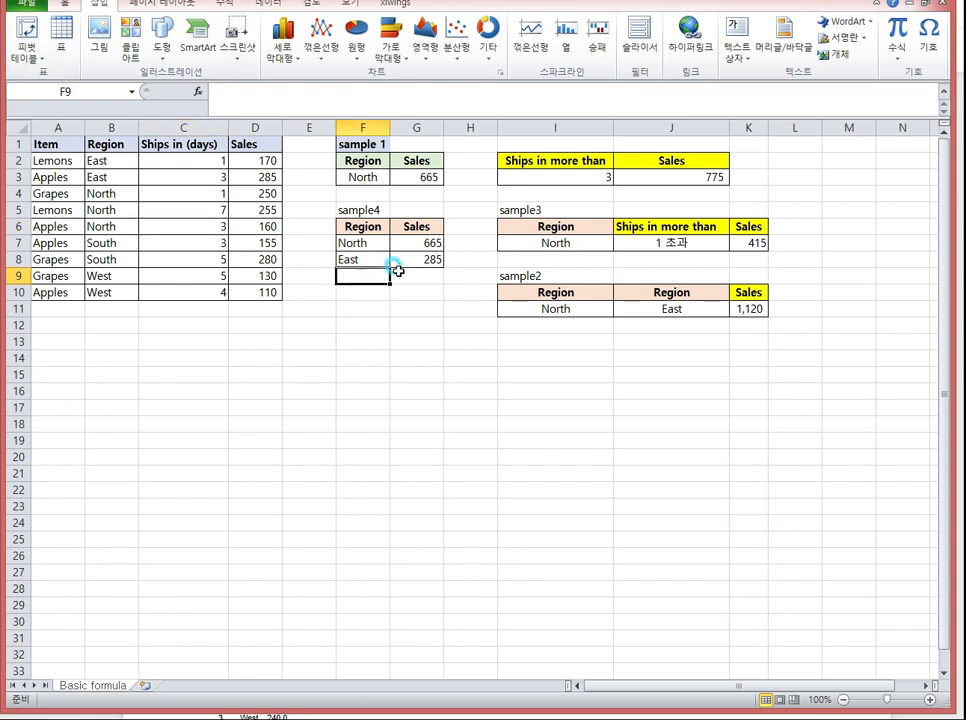
Select the sample4 table in F6:G8 and inspect the ranges used by the SUMIF formula in G7
left_click_drag(405, 259, 380, 228)
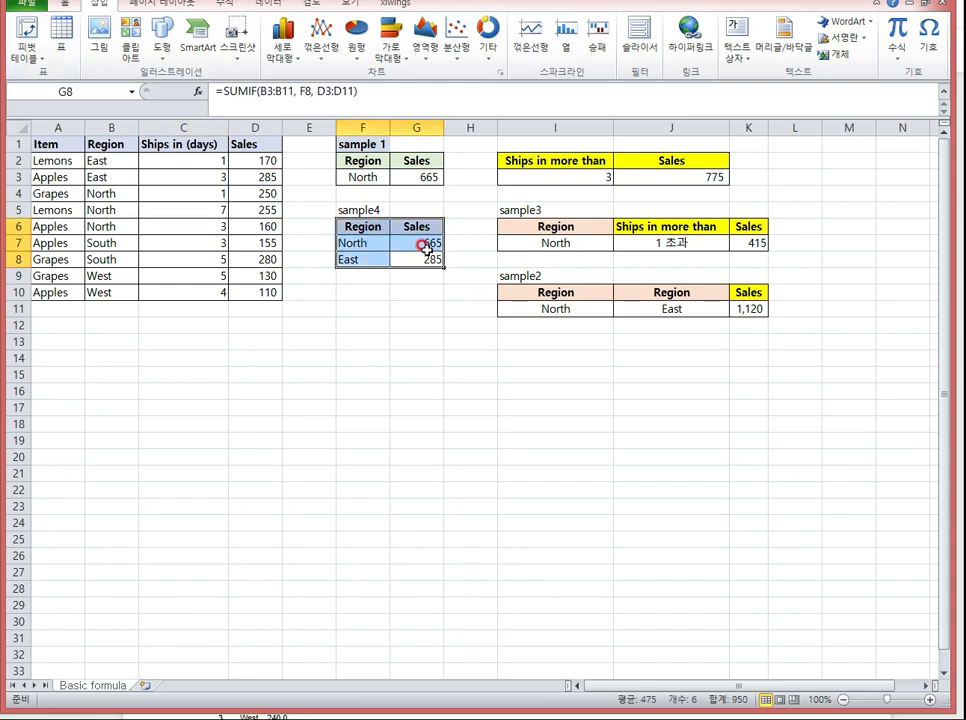
left_click(418, 243)
left_click(276, 90)
left_click(406, 362)
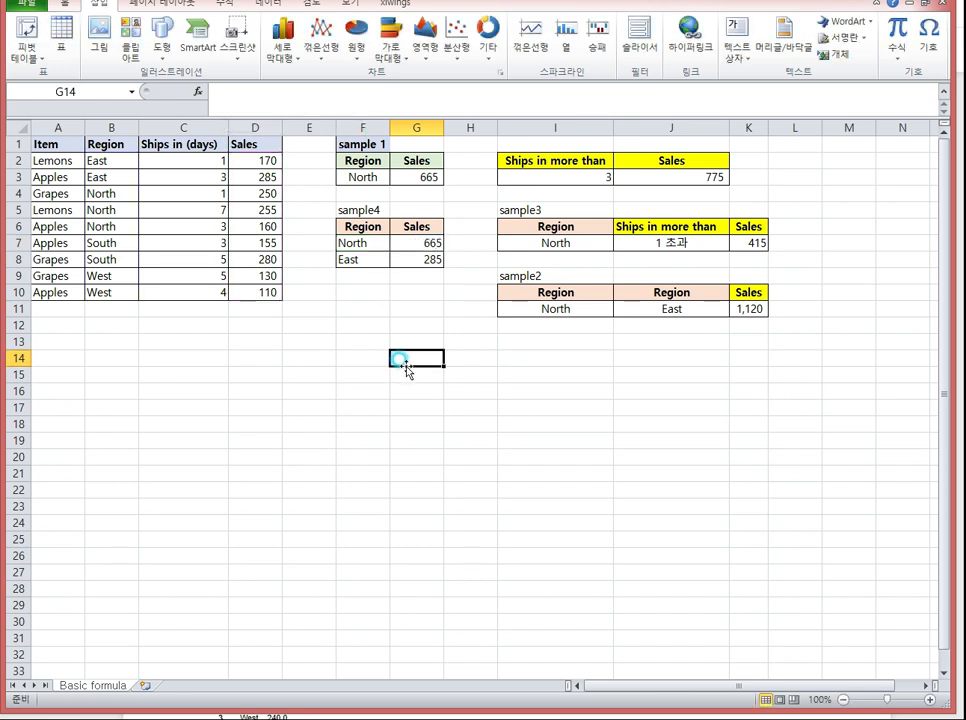
Check sample4's totals by selecting the North sales in D4:D6 and the East sales in D2:D3
left_click(345, 243)
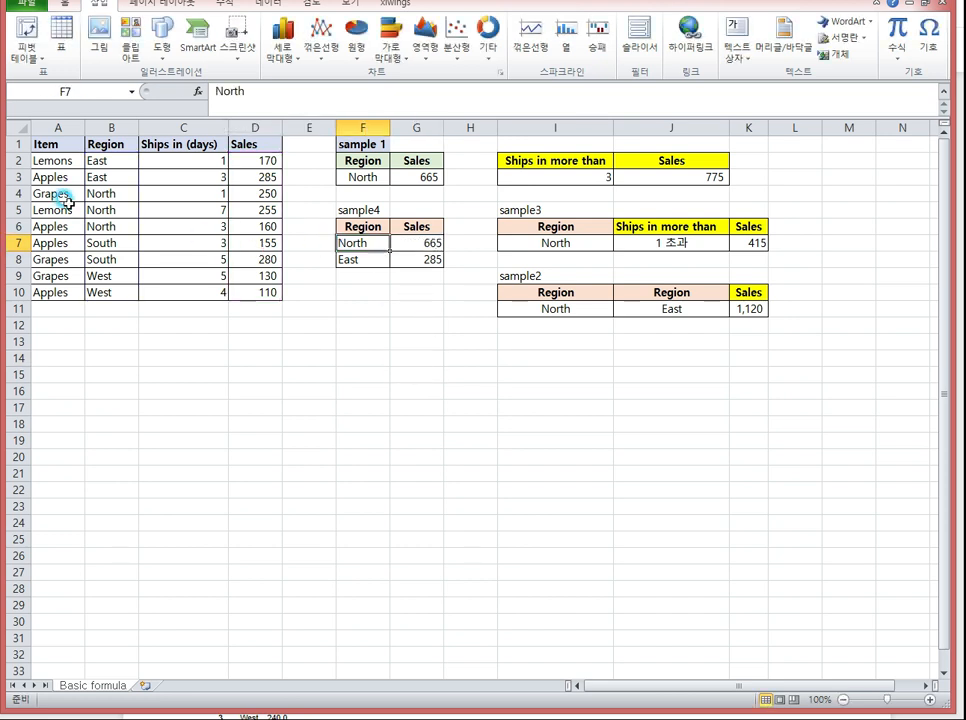
left_click_drag(261, 190, 267, 227)
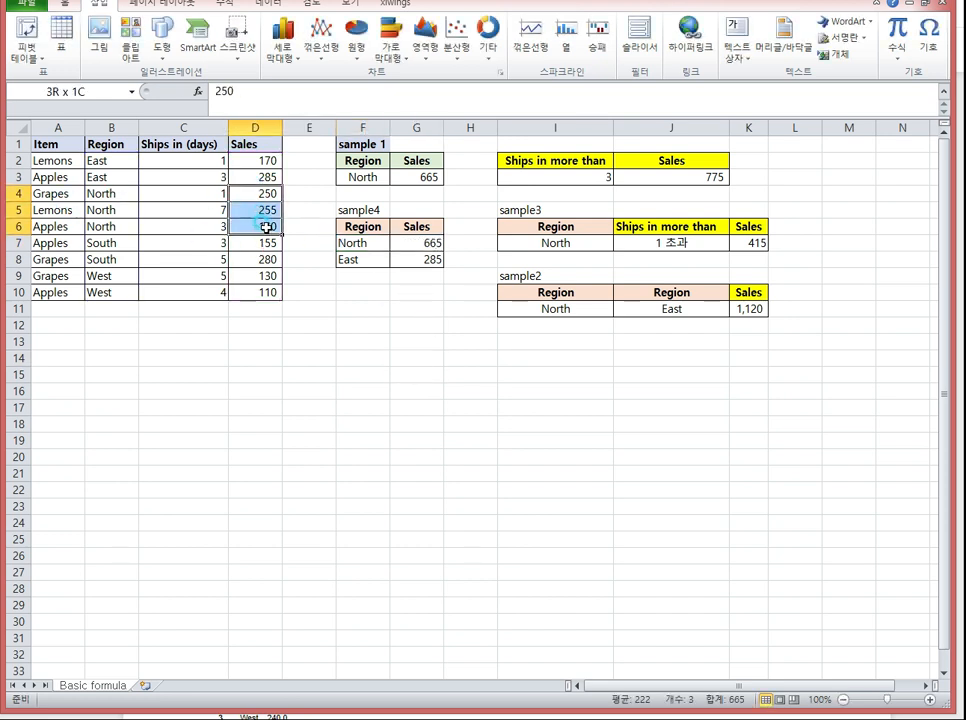
left_click_drag(259, 160, 265, 178)
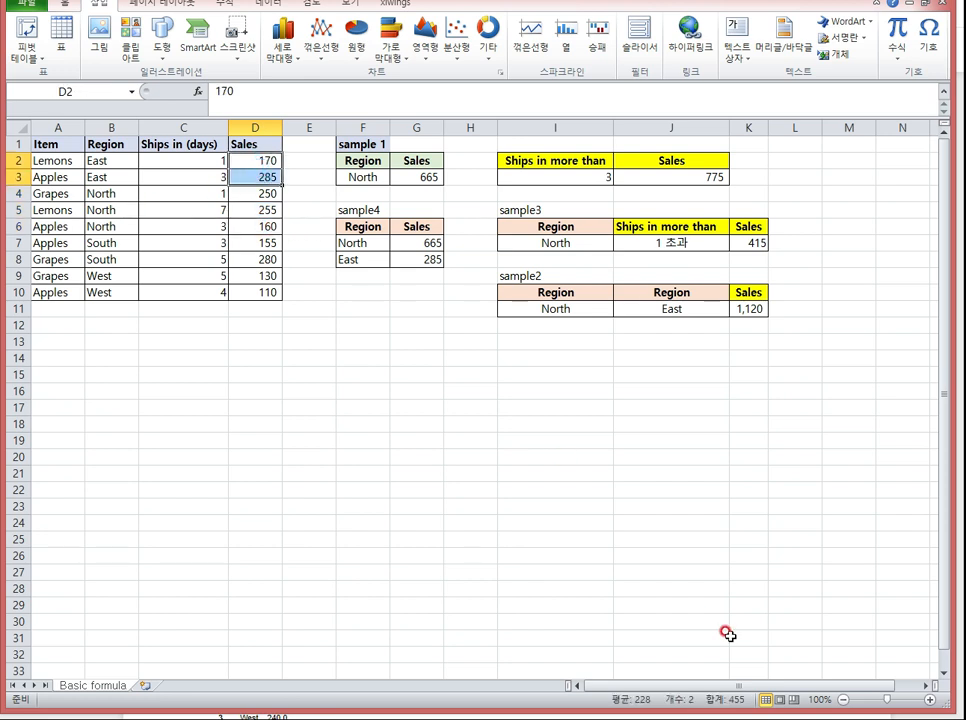
Correct the East formula in G8 to =SUMIF(B2:B10, F8, D2:D10) and select the sample4 results in G7:G8
left_click(421, 260)
left_click(299, 91)
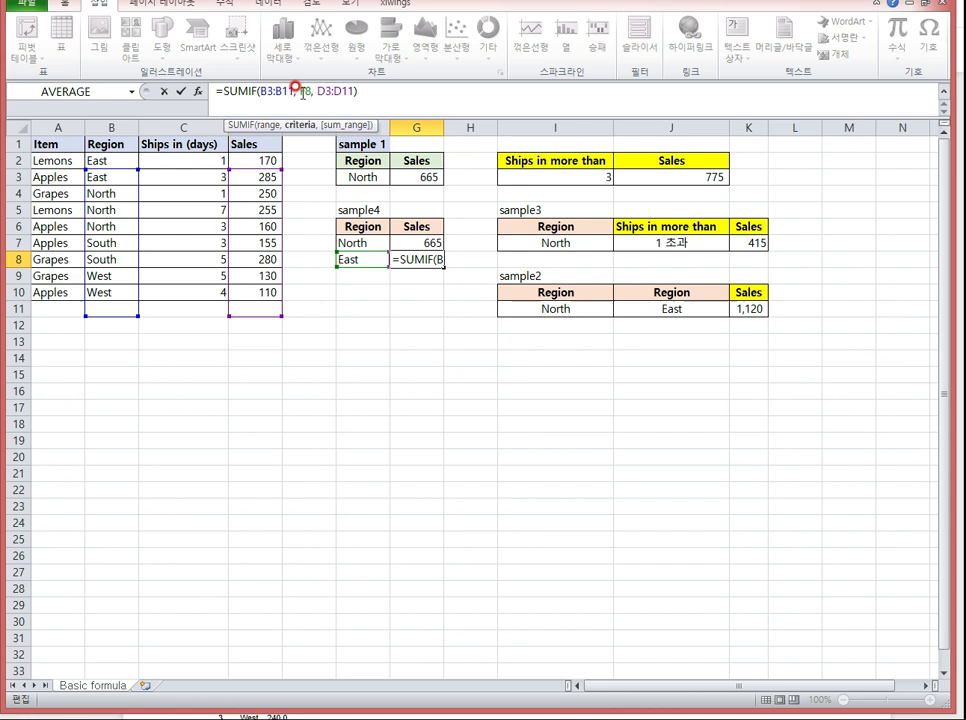
left_click_drag(287, 91, 259, 91)
left_click(112, 162)
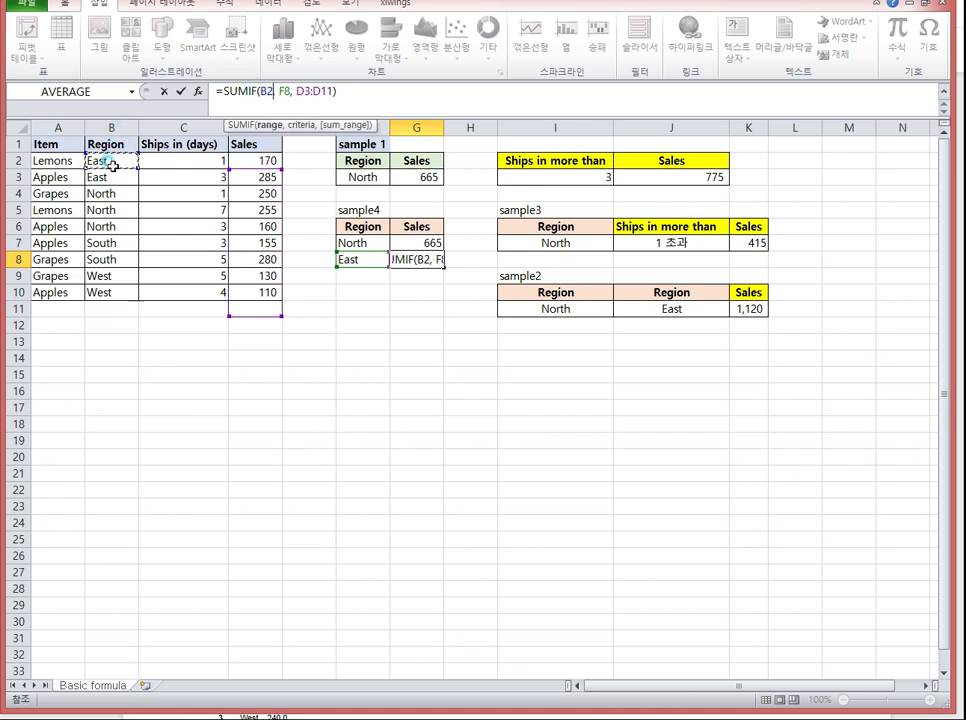
left_click_drag(112, 165, 112, 293)
left_click_drag(356, 88, 317, 91)
left_click(260, 161)
left_click_drag(260, 161, 262, 281)
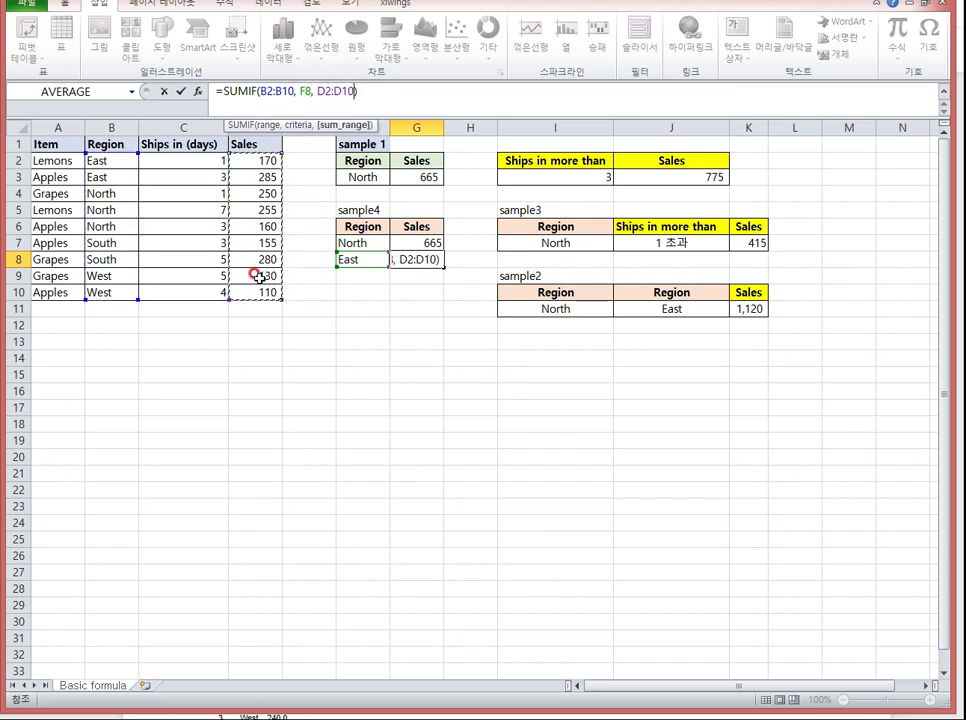
key("Return")
left_click(410, 356)
left_click_drag(405, 259, 411, 246)
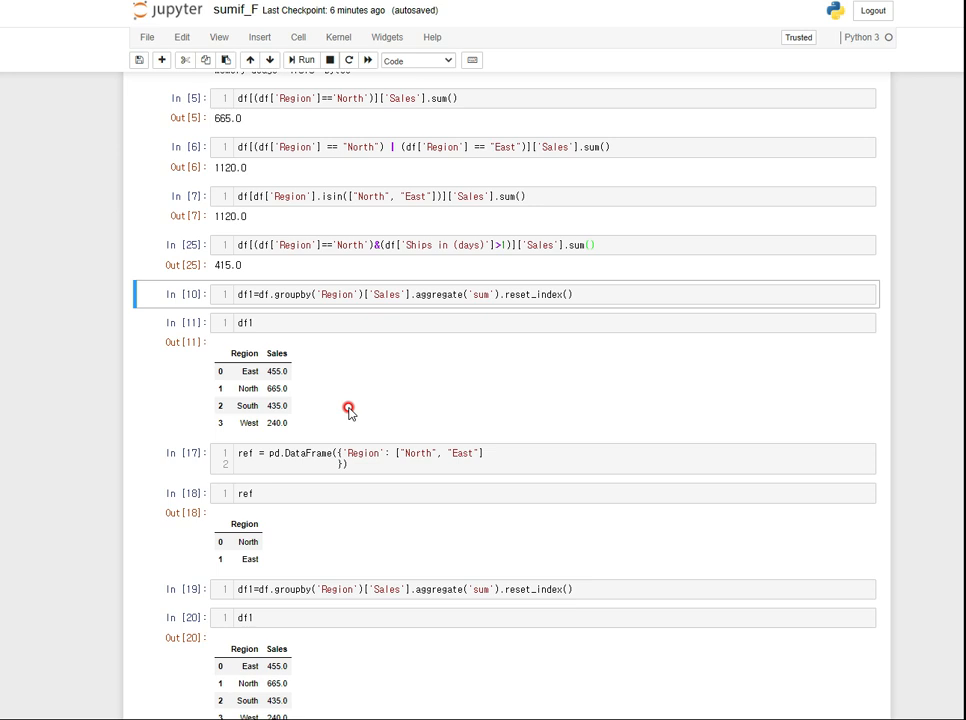
In the Jupyter notebook, look through the ref DataFrame, groupby and merge cells that correspond to sample4
left_click(545, 457)
scroll(540, 458, "down", 3)
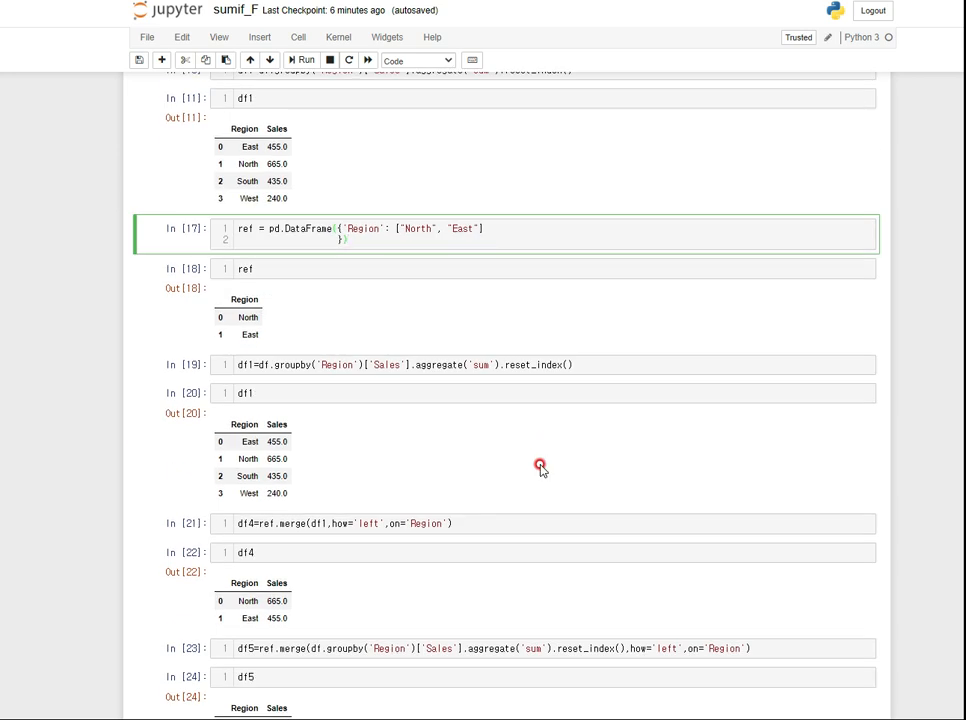
scroll(540, 468, "down", 1)
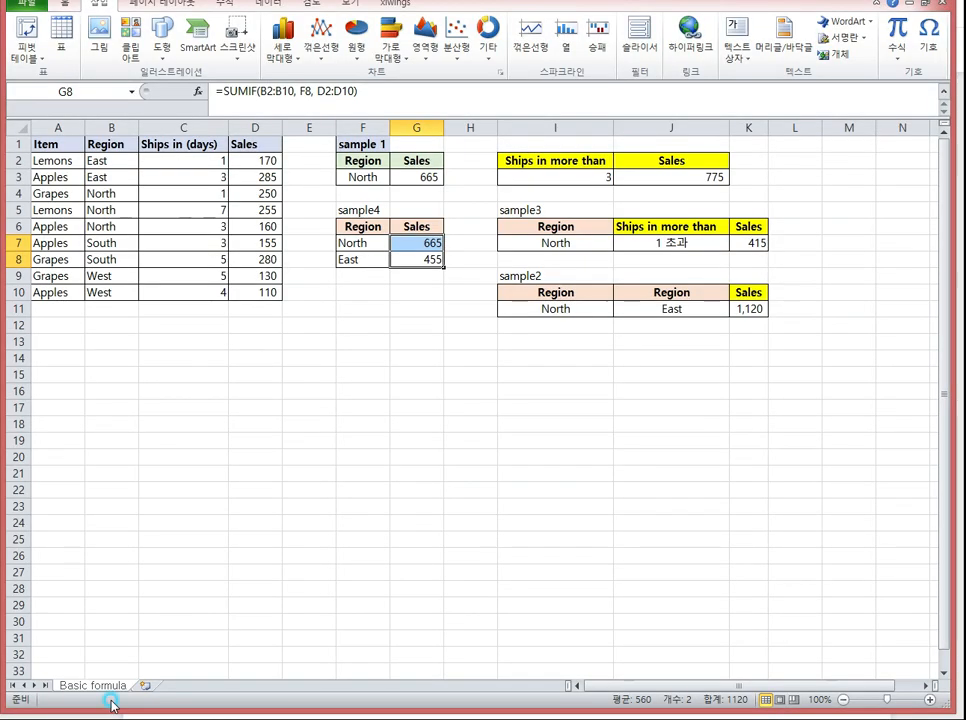
Select the North and East criteria in F7:F8 in Excel, and run the notebook's matching ref DataFrame cell and its display cell
left_click(268, 440)
left_click_drag(343, 243, 362, 257)
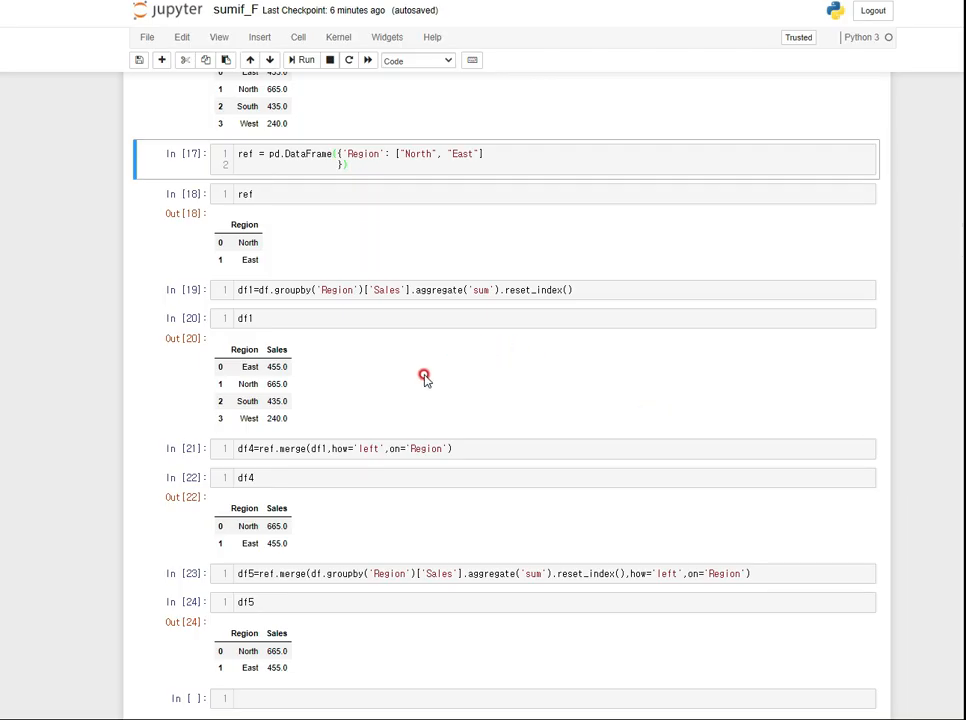
left_click(520, 150)
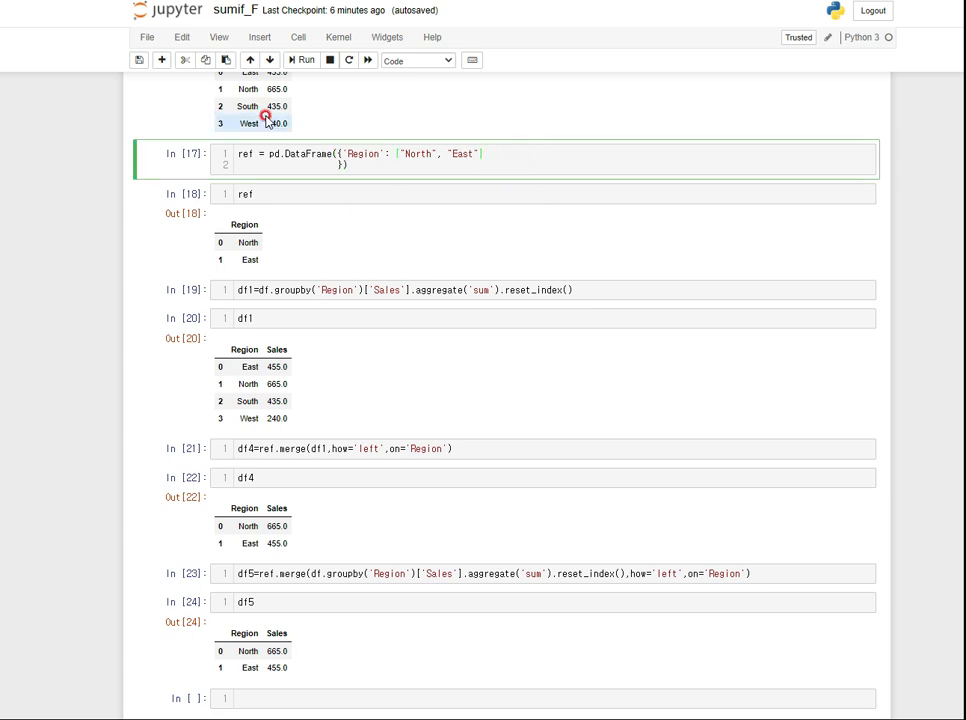
left_click(300, 60)
left_click(300, 60)
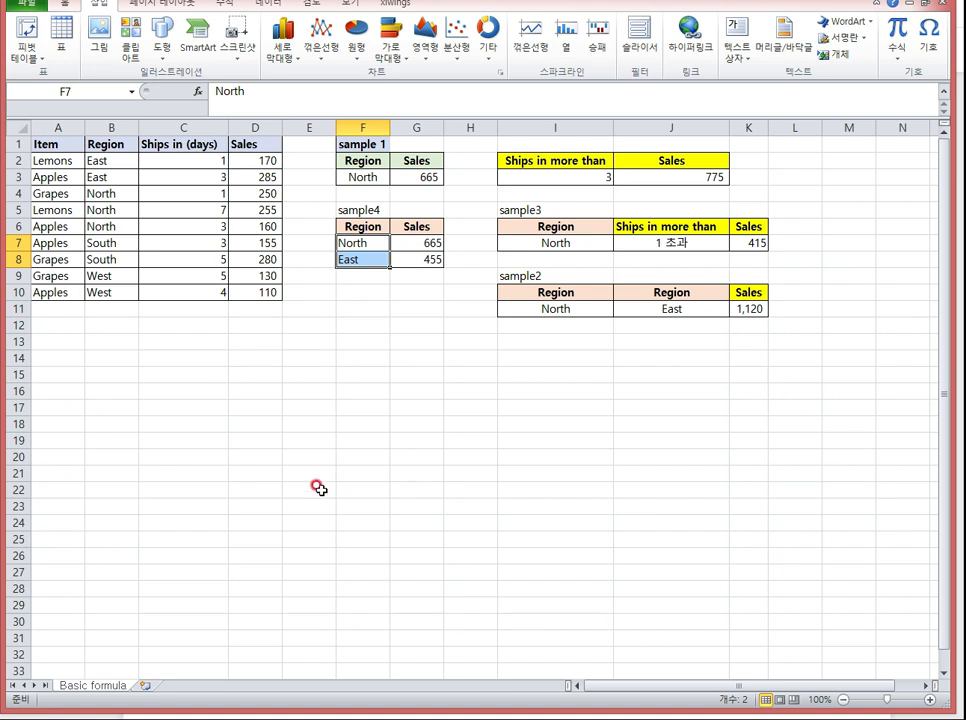
Select the source table A1:D10 in Excel and compare it with the df DataFrame loaded in the Jupyter notebook
left_click(360, 444)
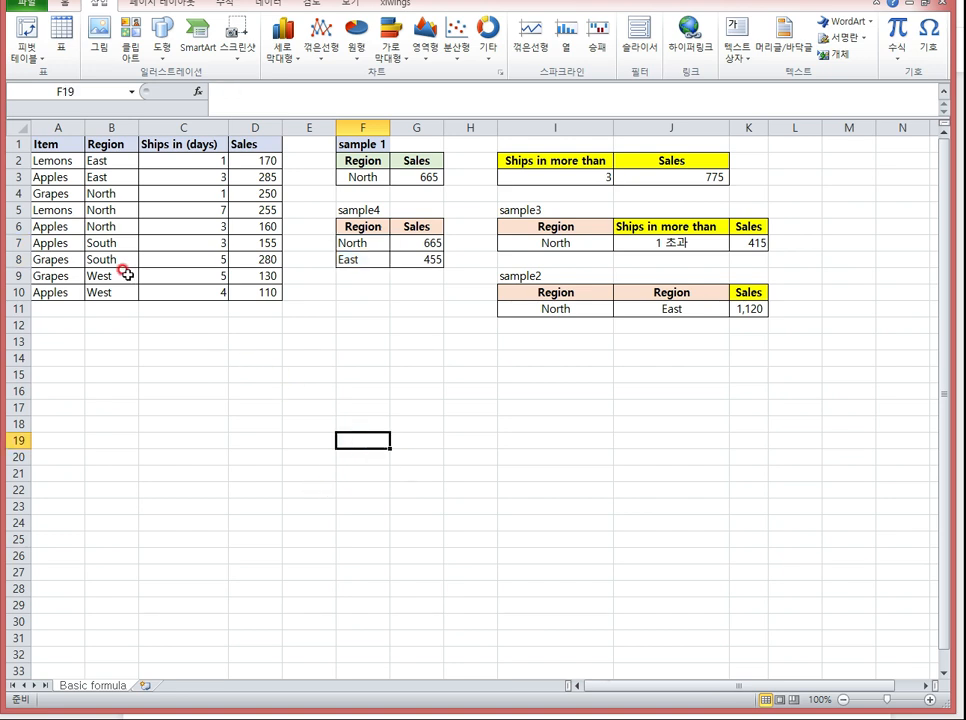
left_click_drag(254, 300, 69, 150)
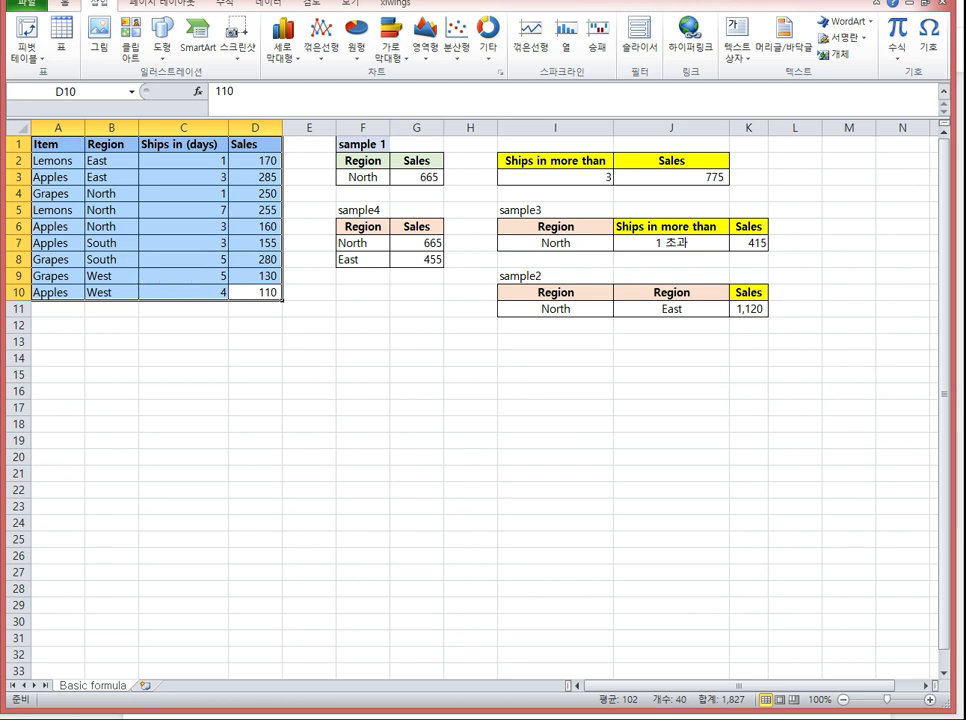
key("alt+Tab")
scroll(668, 362, "up", 5)
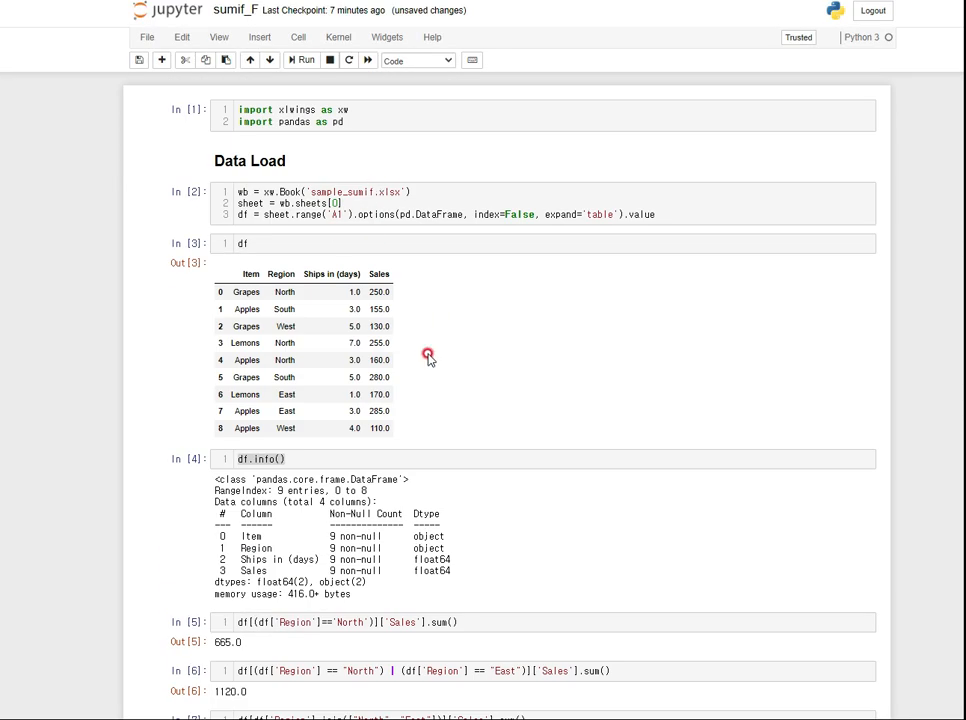
scroll(427, 357, "down", 15)
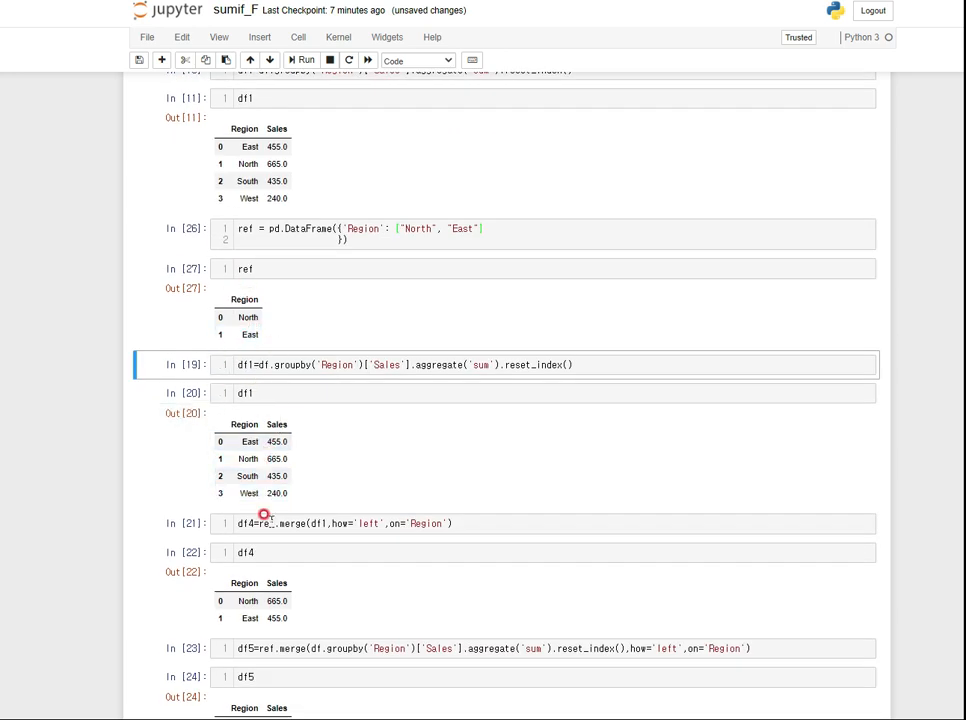
Rerun the cell that builds ref from the regions North and East, and redisplay ref
left_click(427, 290)
left_click(536, 224)
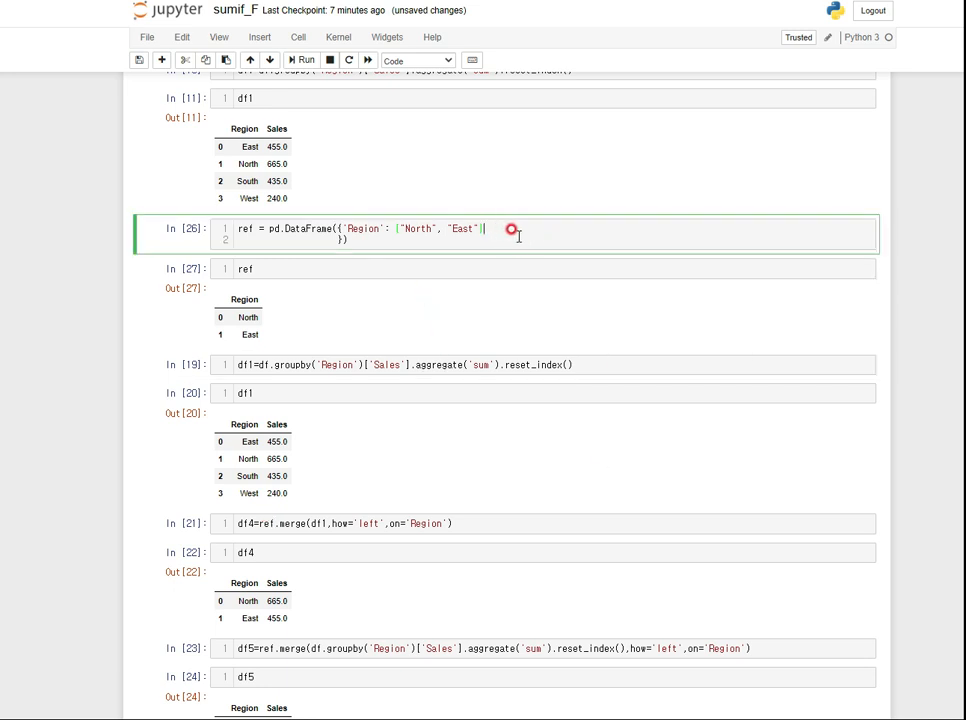
left_click(298, 60)
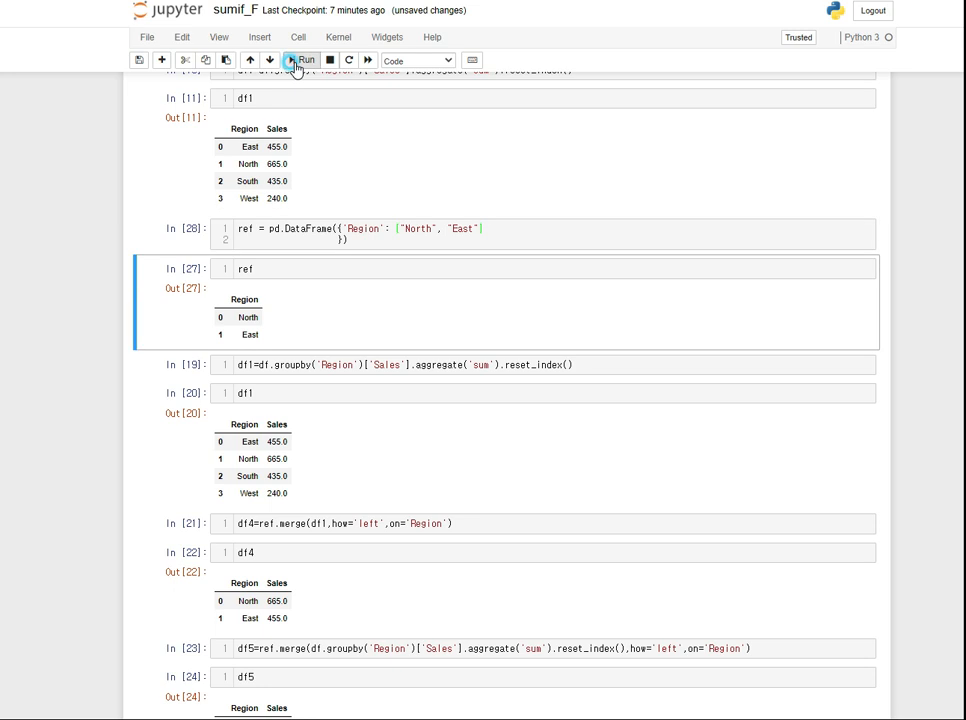
left_click(298, 60)
scroll(290, 335, "down", 3)
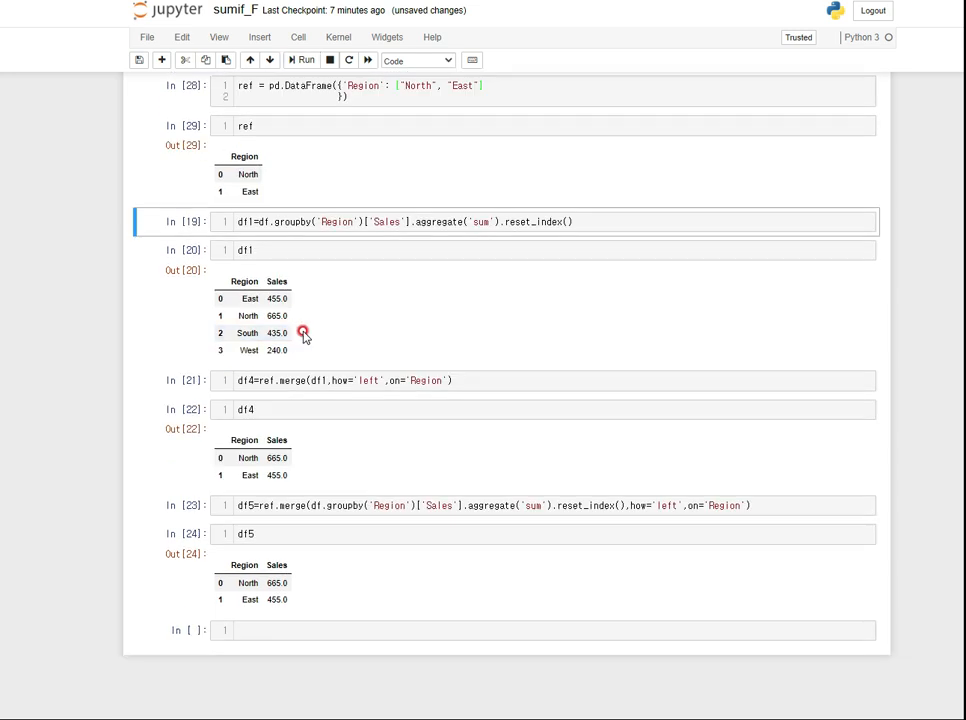
In Excel, select the East entries in B2:B3 and the Sales values in D2:D6 to illustrate grouping by region
key("alt+Tab")
left_click(309, 440)
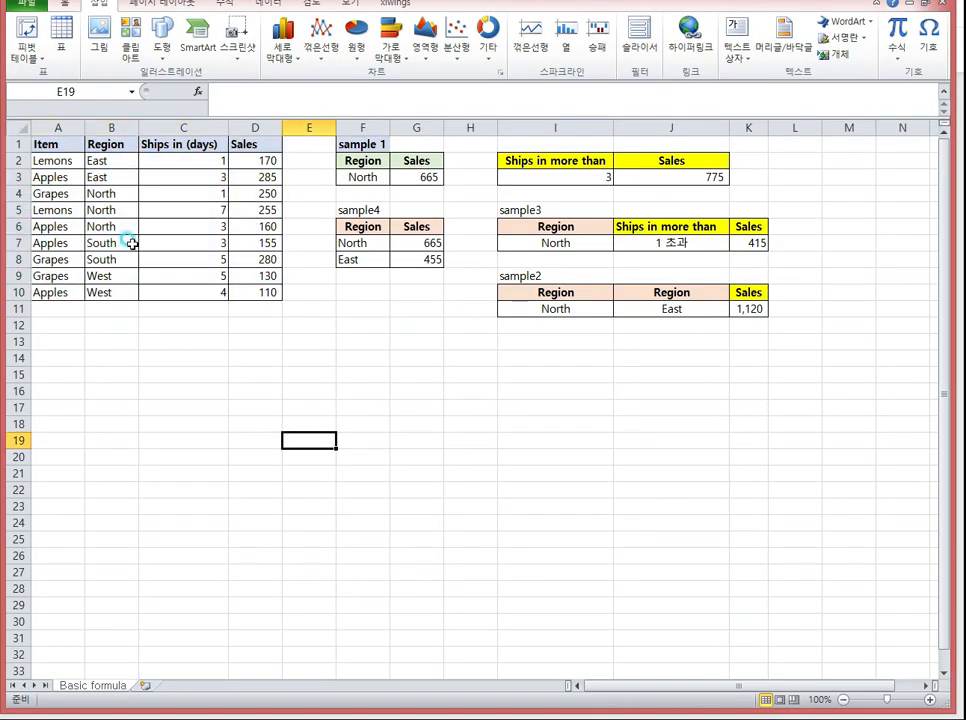
left_click_drag(101, 162, 101, 179)
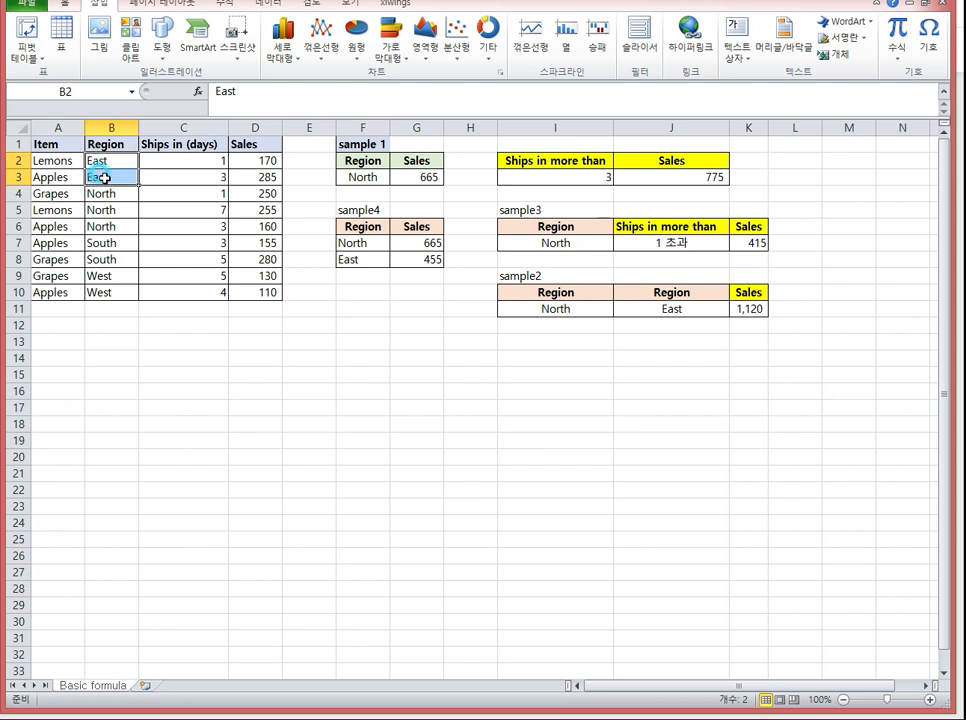
left_click_drag(252, 160, 259, 224)
In the Jupyter notebook, run the cell that groups df by Region and sums Sales into df1, and display df1
key("alt+Tab")
left_click(491, 307)
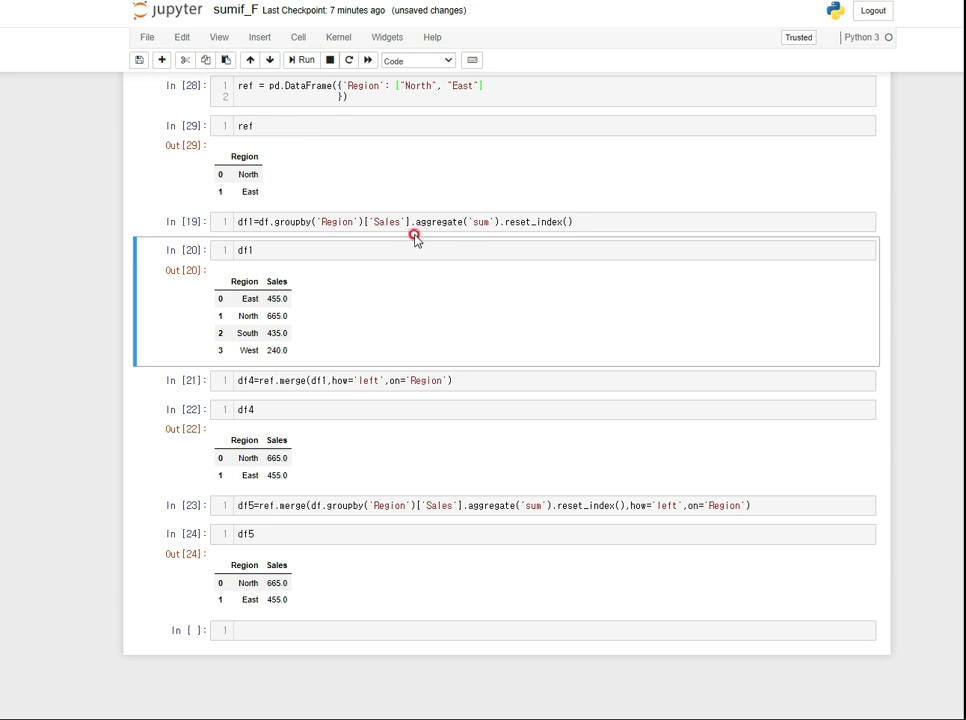
left_click(385, 218)
left_click(592, 222)
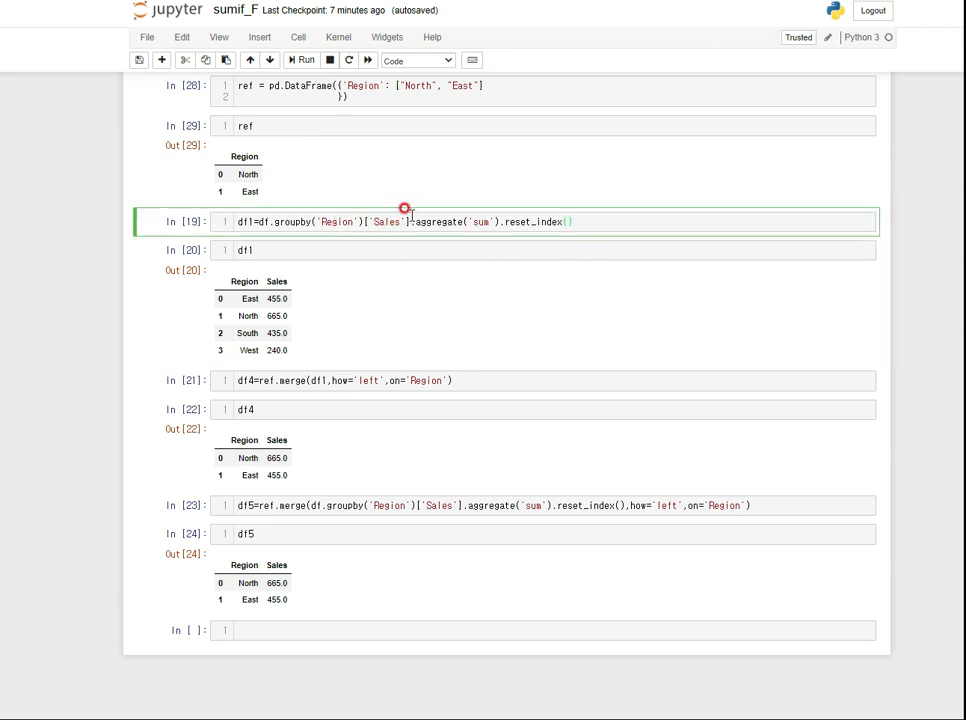
left_click(303, 60)
left_click(303, 60)
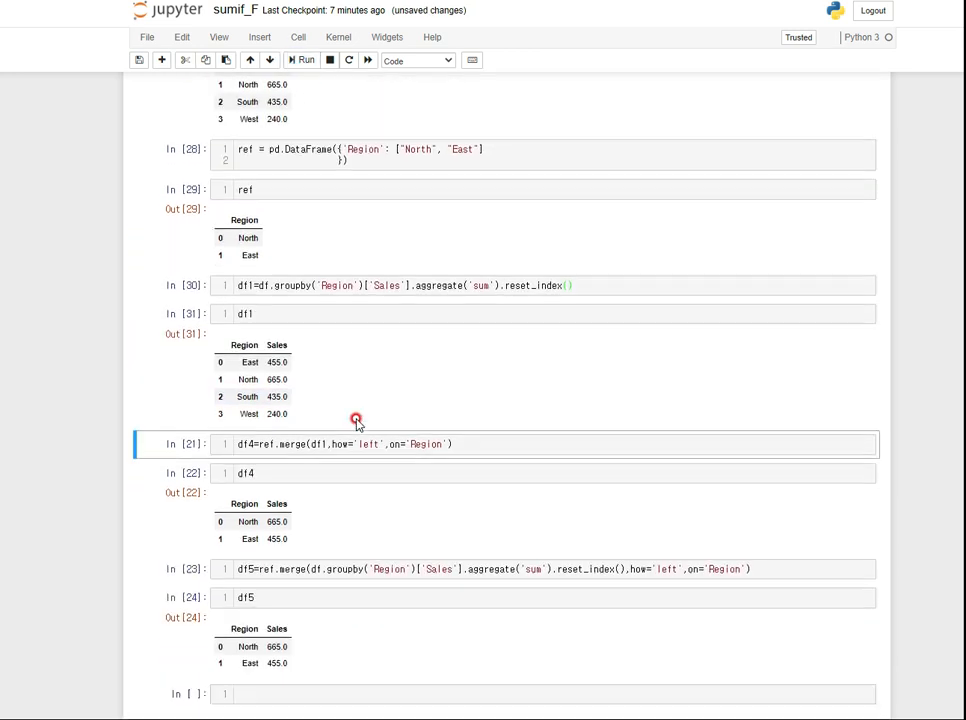
Review ref and df1, run the cell that left-merges them on Region into df4, and display df4
scroll(356, 421, "down", 2)
scroll(319, 371, "up", 3)
left_click(282, 345)
scroll(307, 424, "down", 3)
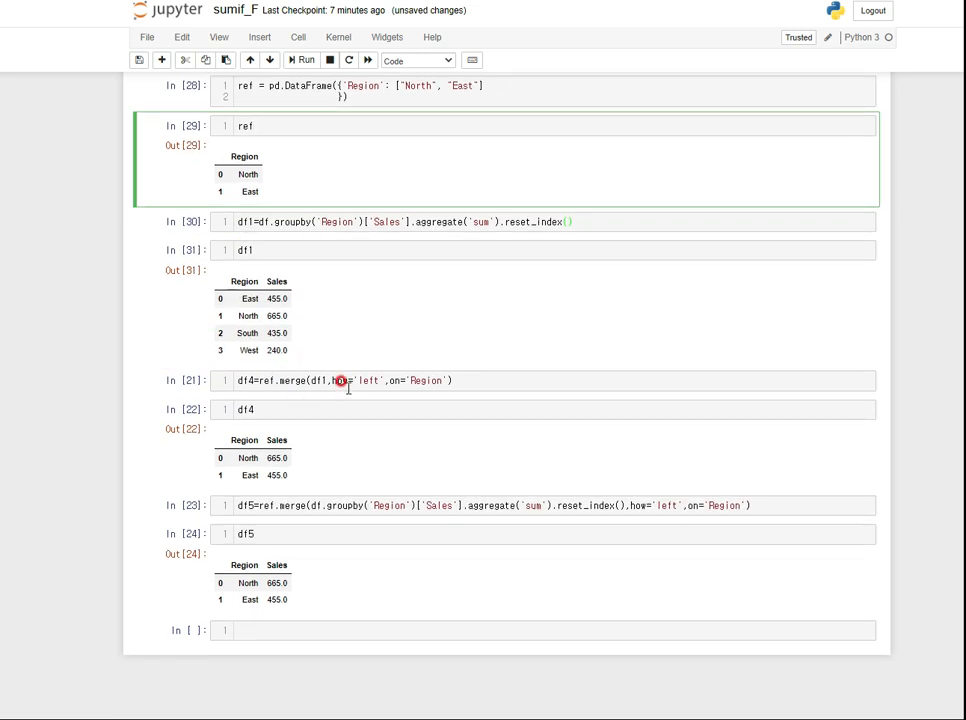
left_click(466, 382)
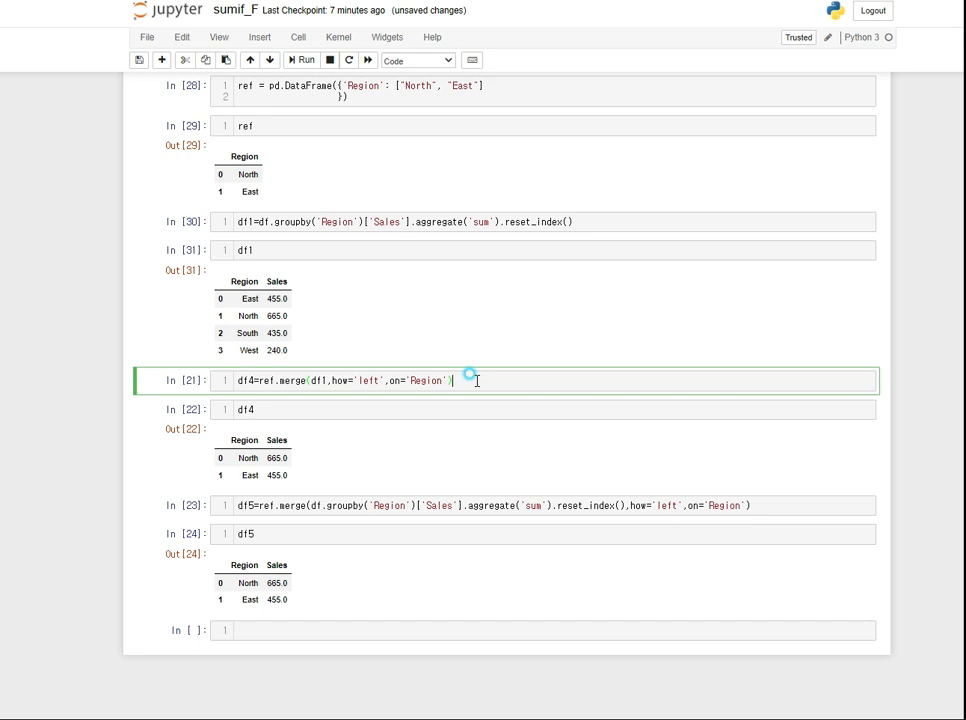
left_click(303, 62)
left_click(303, 62)
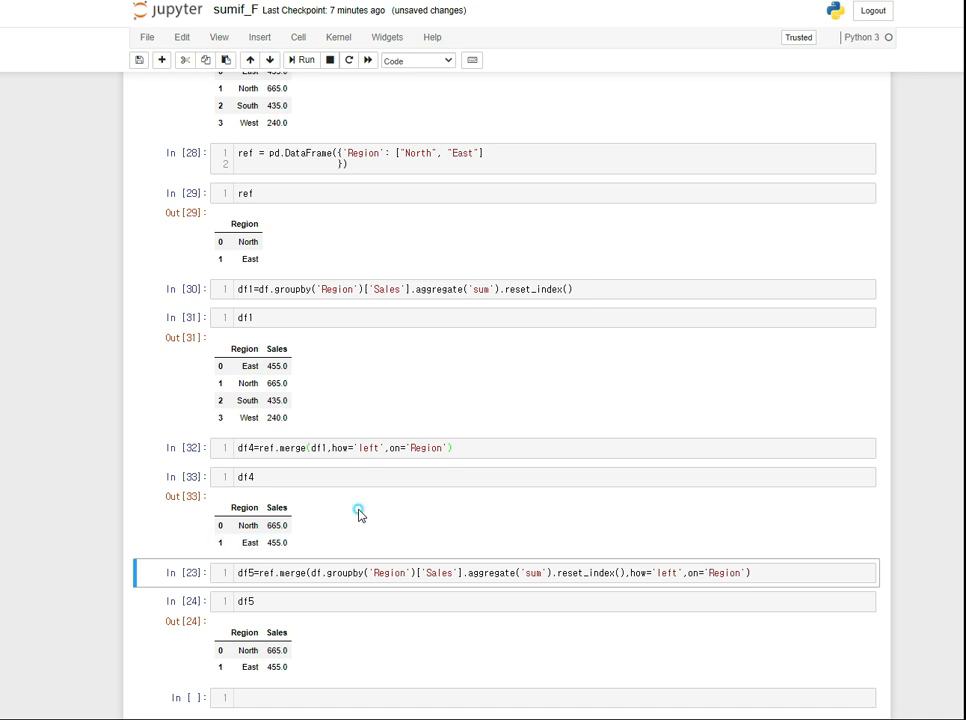
Run the one-line df5 cell that merges ref with the grouped Sales sums, display df5, and interrupt the kernel
left_click(361, 510)
scroll(361, 510, "down", 1)
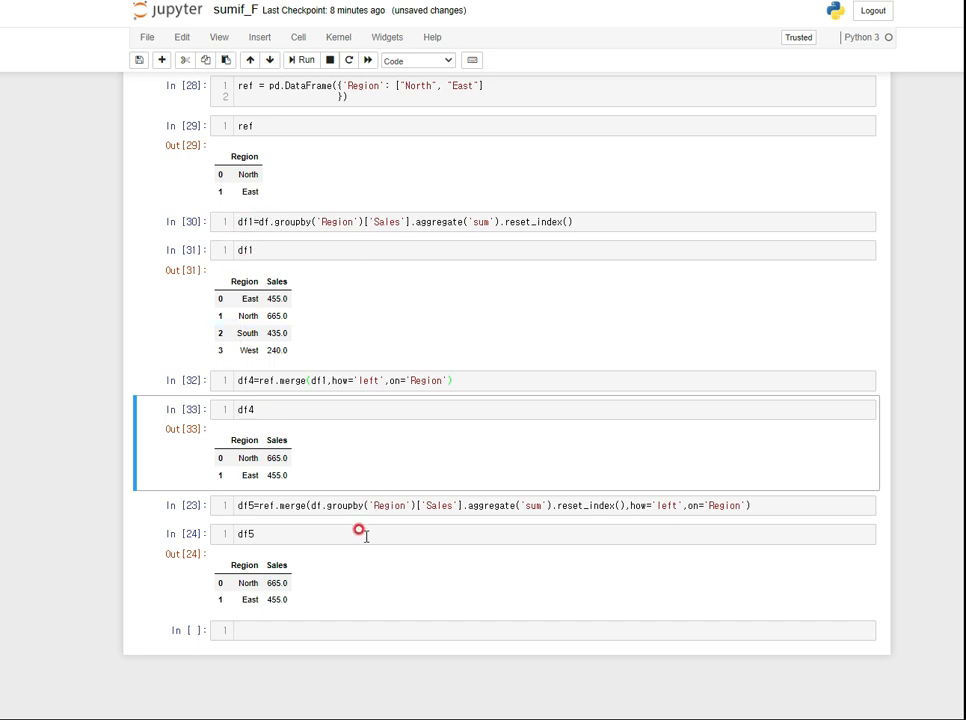
left_click(777, 504)
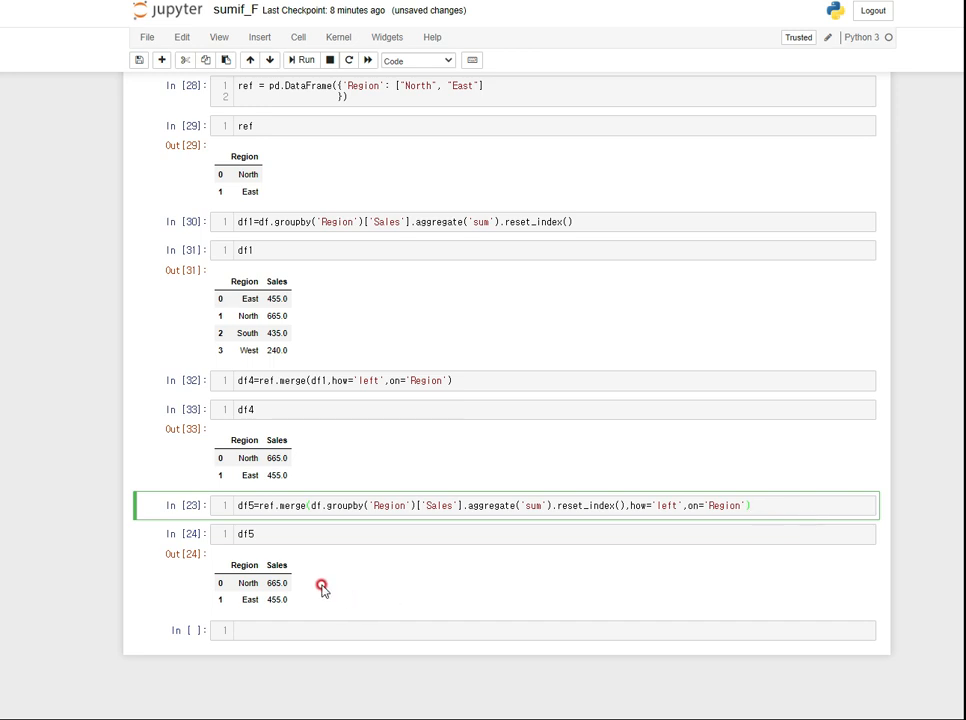
left_click(297, 62)
left_click(297, 62)
scroll(276, 580, "up", 1)
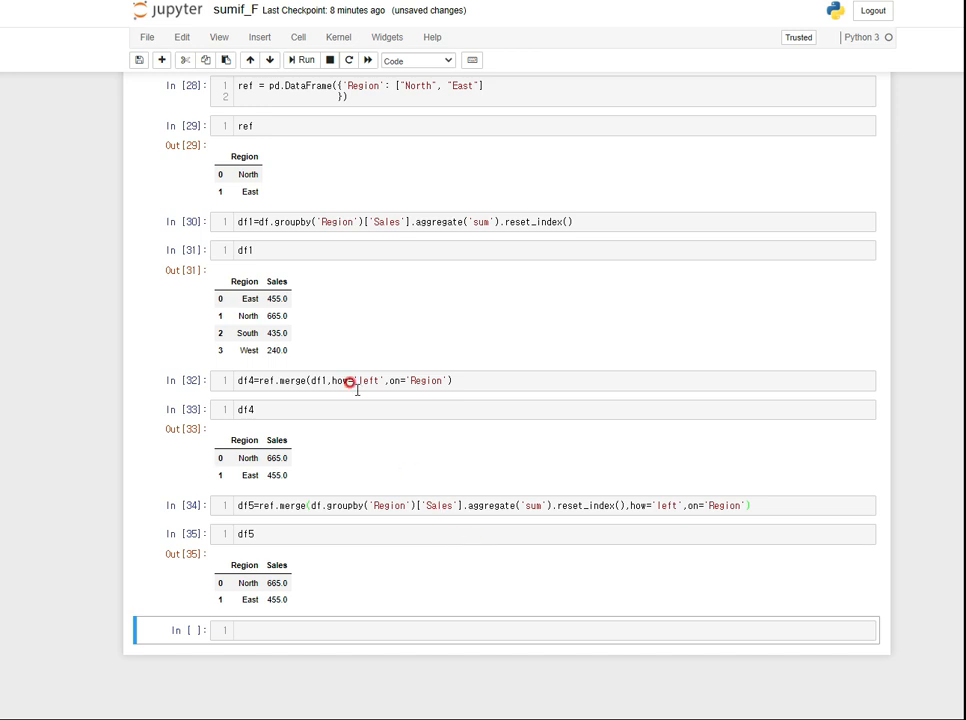
left_click(327, 62)
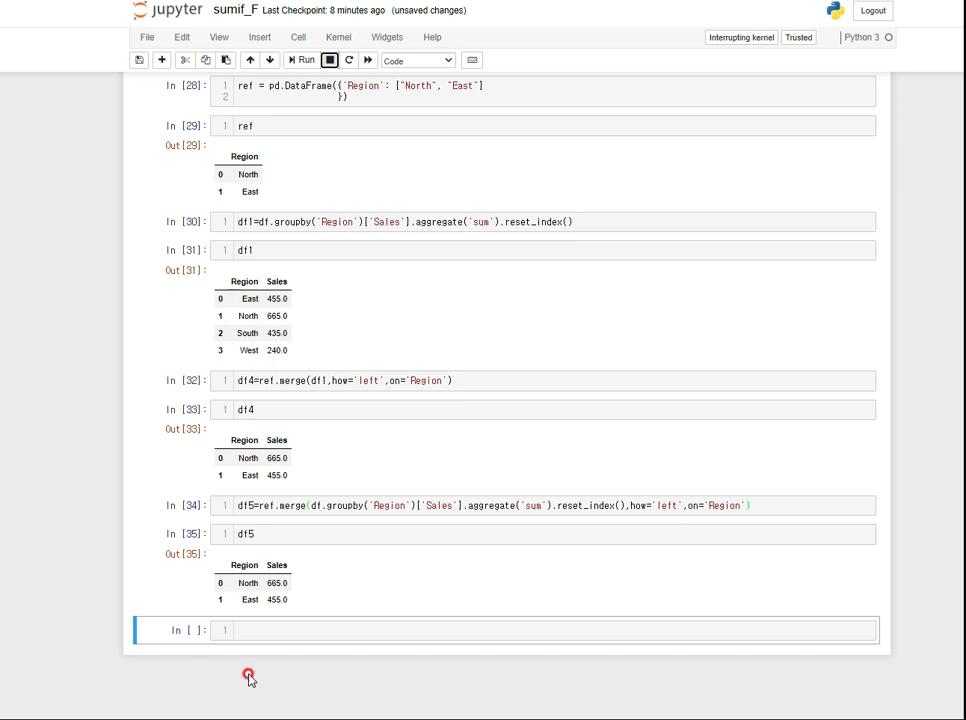